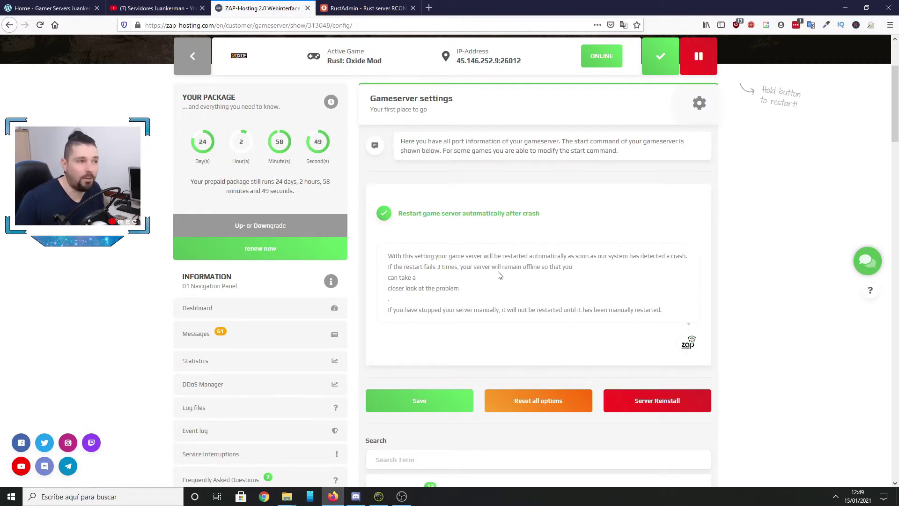
# Step: Review the Juankerman Servers home page: the discount links, the registration form, the step-by-step guide link and the discounted server list
pyautogui.click(53, 3)
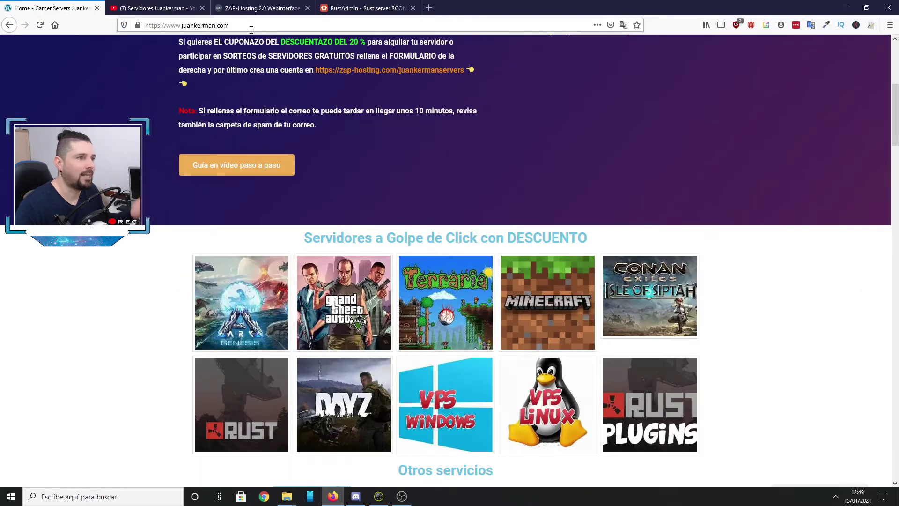
pyautogui.scroll(3, 265, 160)
pyautogui.scroll(4, 264, 160)
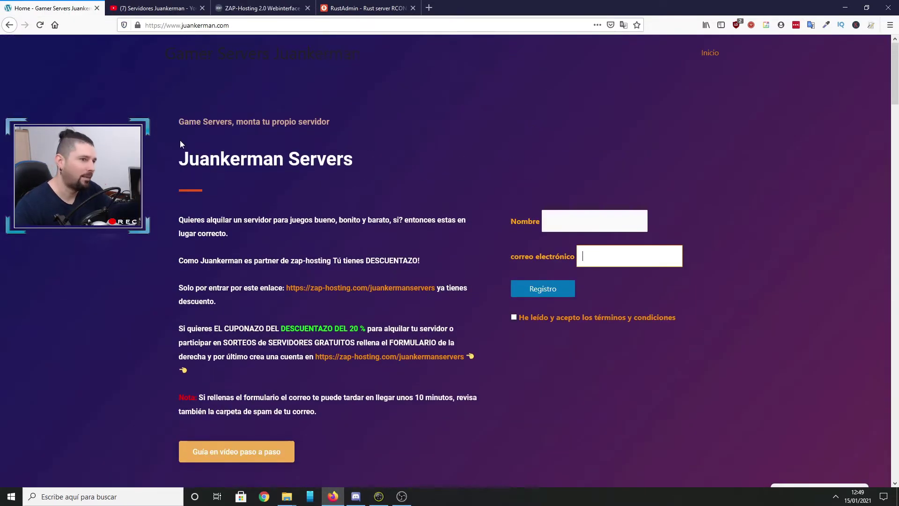
pyautogui.scroll(-2, 181, 143)
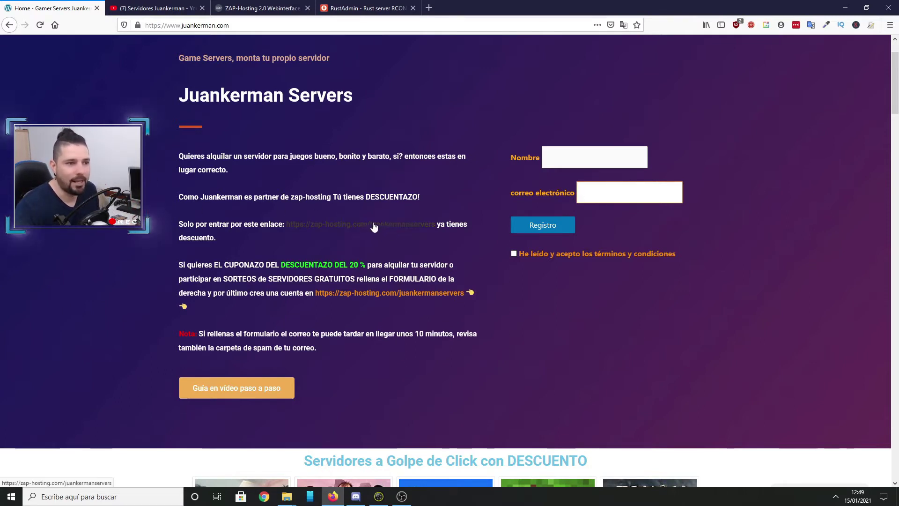
pyautogui.click(591, 149)
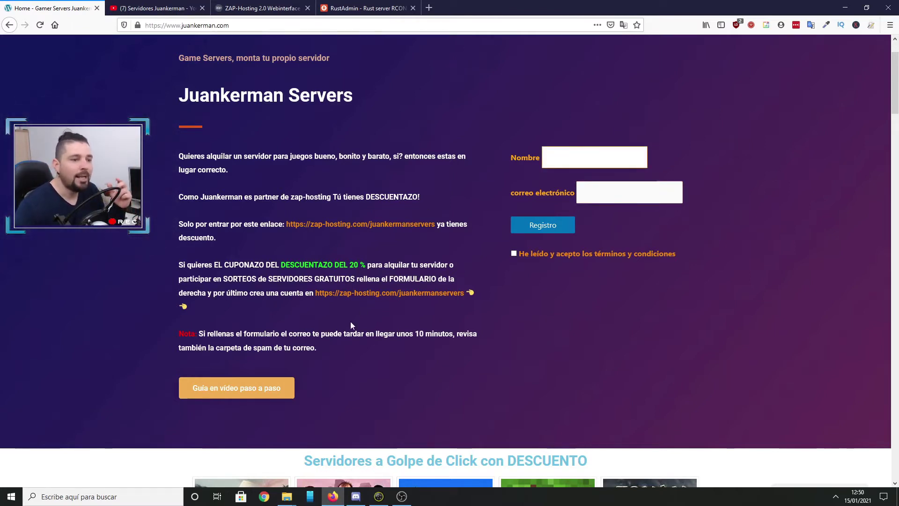
pyautogui.scroll(-1, 351, 321)
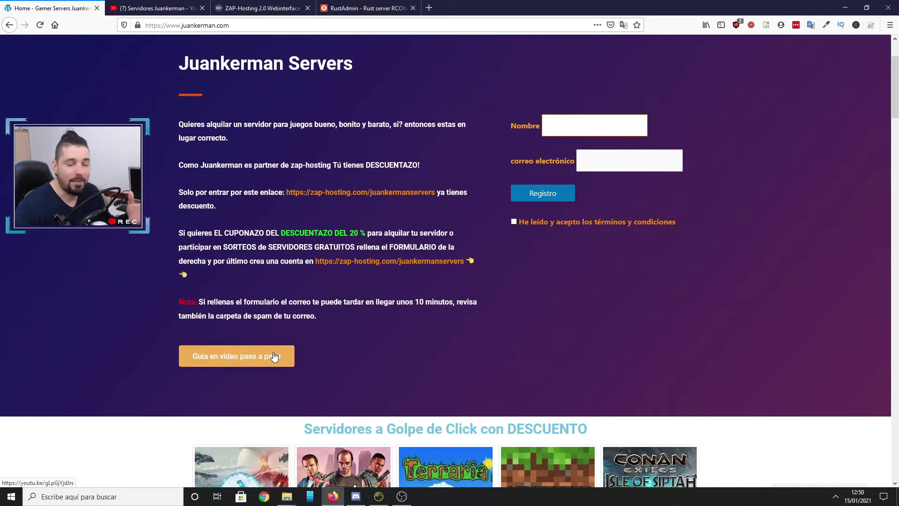
pyautogui.scroll(-2, 319, 327)
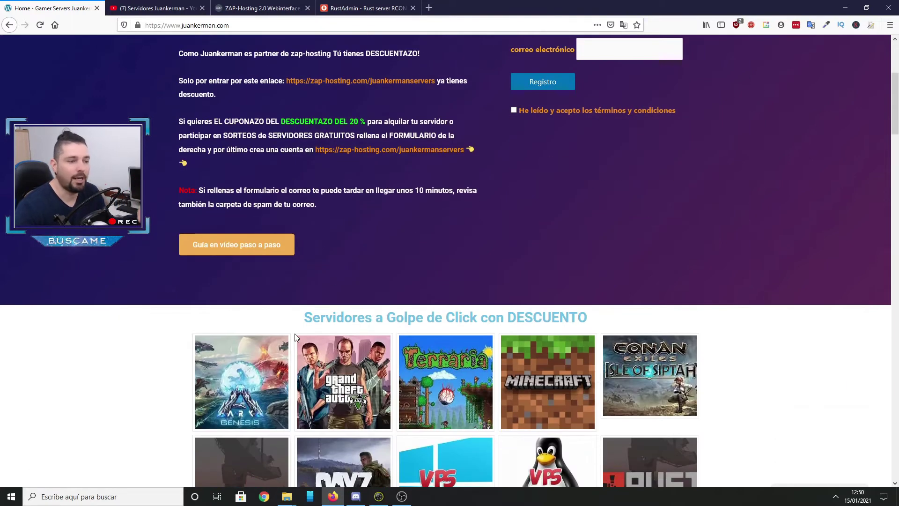
pyautogui.moveTo(351, 364)
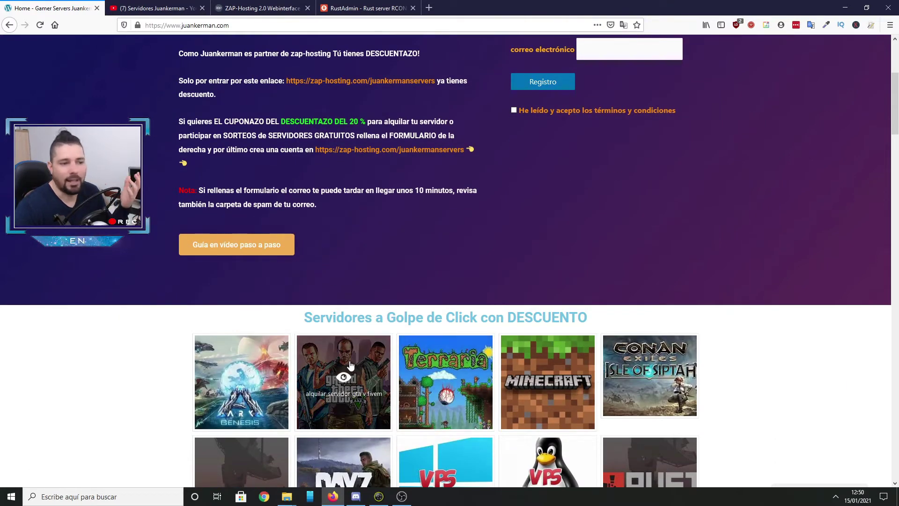
pyautogui.scroll(-2, 654, 361)
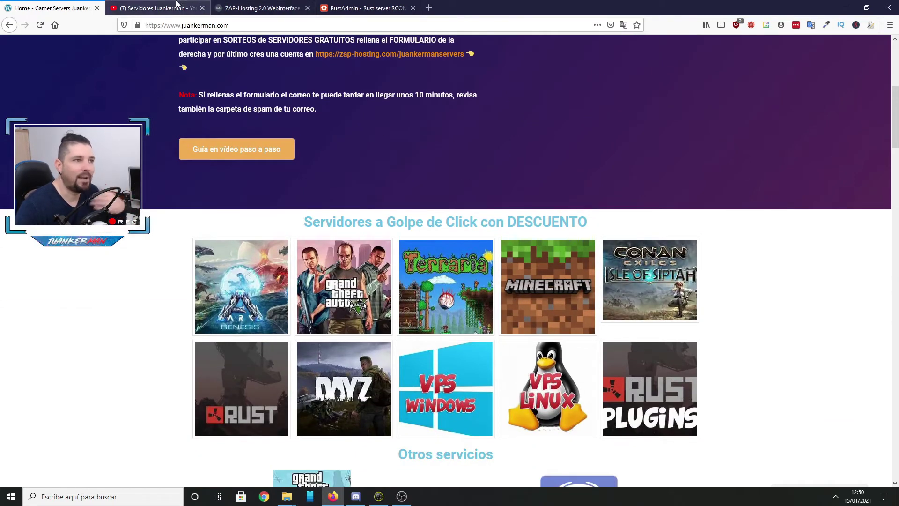
# Step: Look over the popular and uploaded videos on the Servidores Juankerman YouTube channel
pyautogui.click(177, 5)
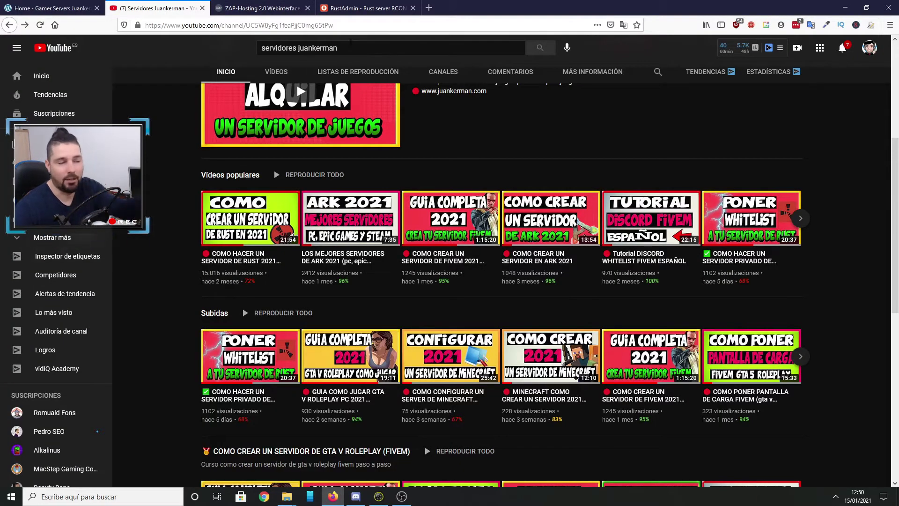
pyautogui.scroll(2, 311, 161)
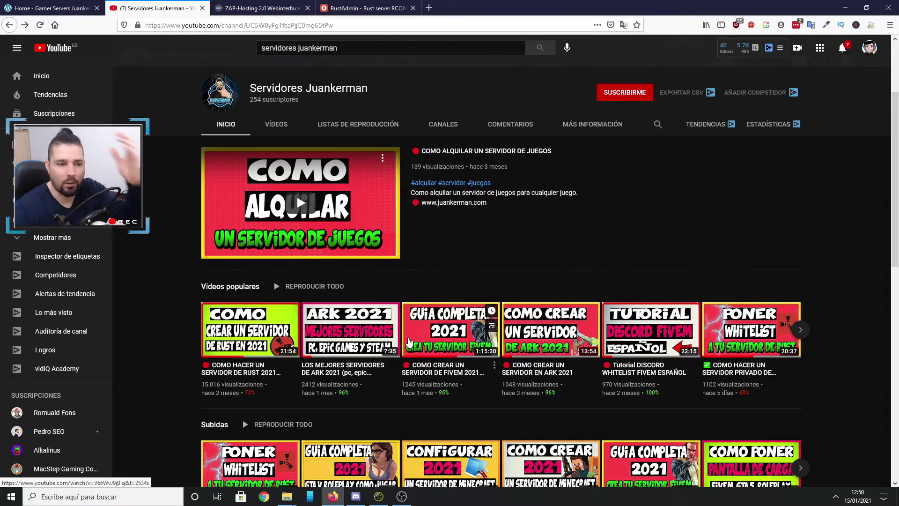
pyautogui.scroll(-2, 224, 349)
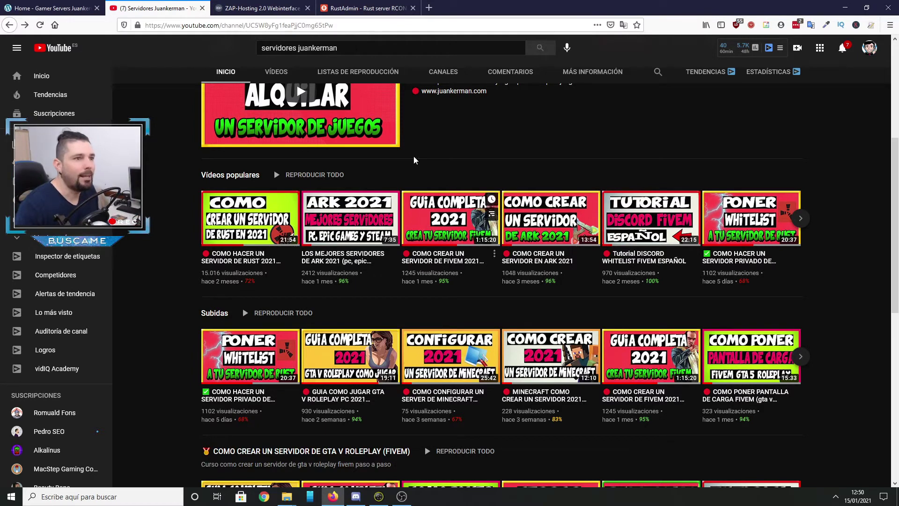
# Step: Return to the ZAP-Hosting gameserver settings and check which game is active on the server
pyautogui.click(263, 8)
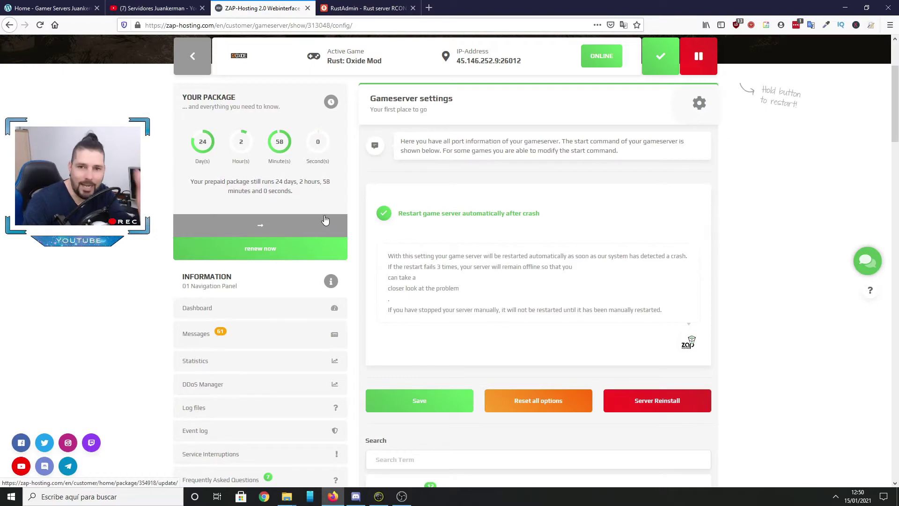
pyautogui.scroll(-2, 302, 259)
pyautogui.scroll(-2, 302, 259)
pyautogui.scroll(2, 312, 247)
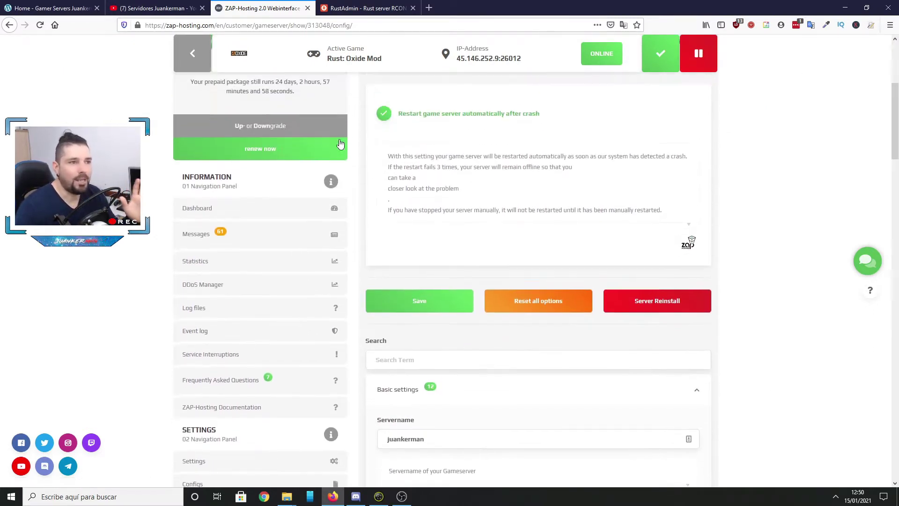
pyautogui.moveTo(383, 59)
pyautogui.mouseDown()
pyautogui.moveTo(327, 62)
pyautogui.moveTo(367, 60)
pyautogui.mouseUp()
pyautogui.click(350, 62)
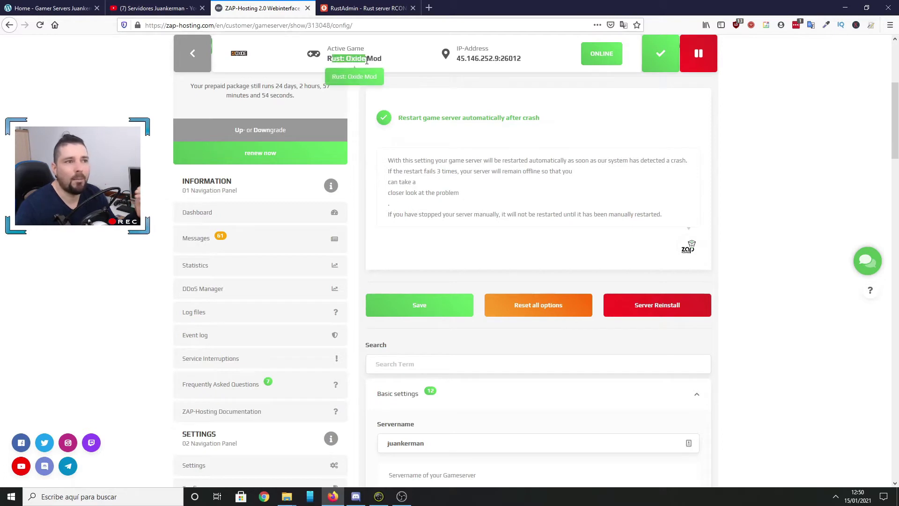
pyautogui.click(392, 63)
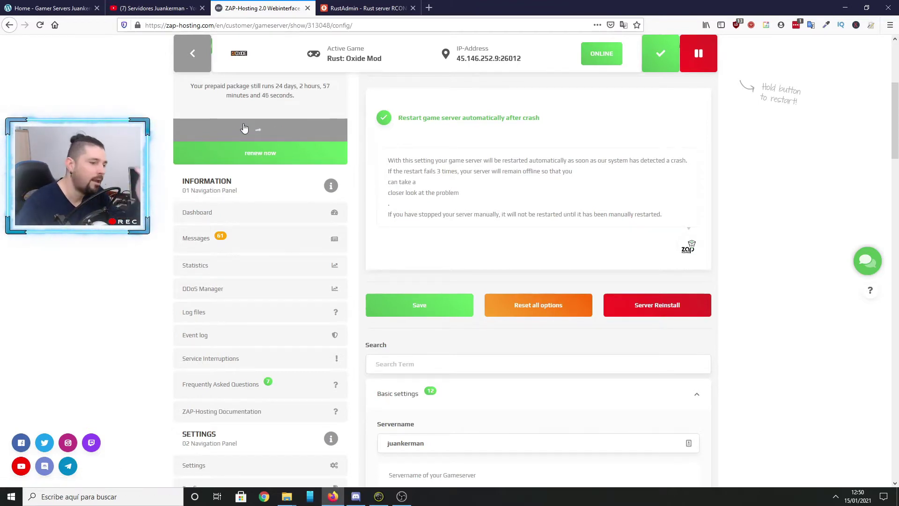
# Step: Open the server's Games page and bring its installed and available games into view
pyautogui.scroll(-2, 249, 142)
pyautogui.scroll(-4, 249, 142)
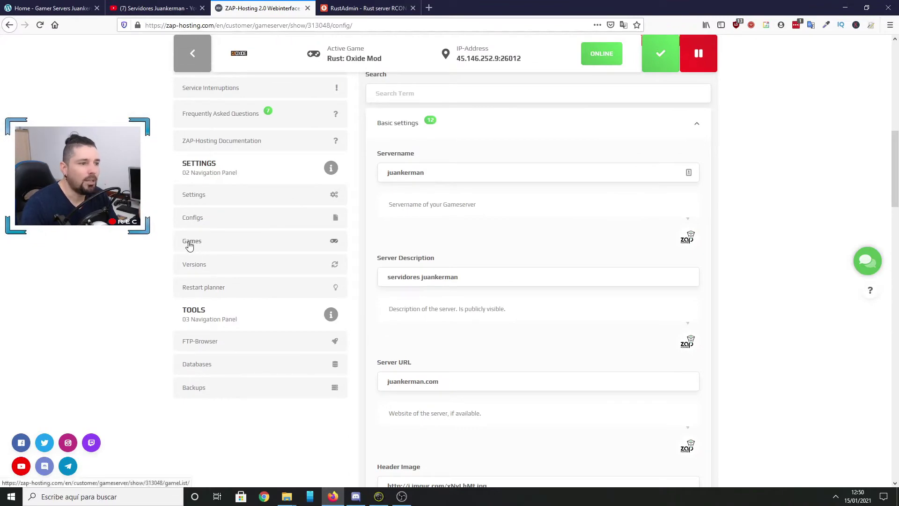
pyautogui.click(190, 244)
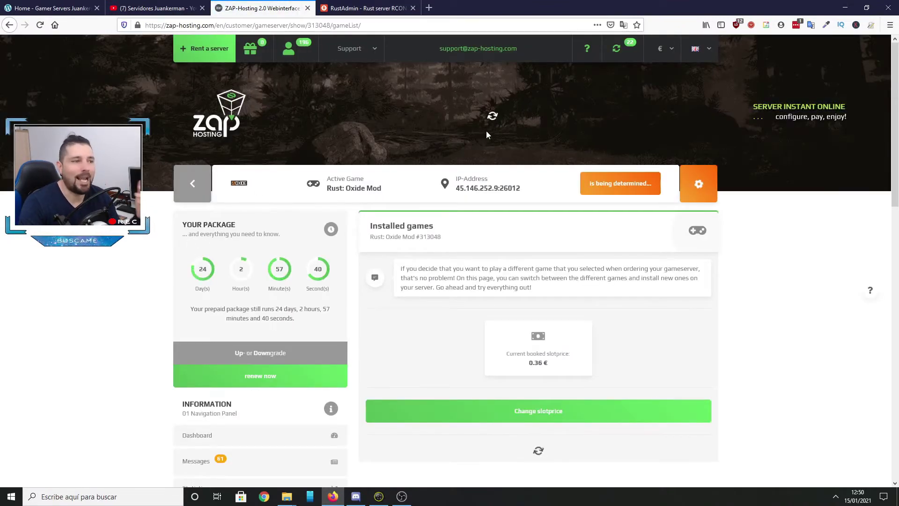
pyautogui.scroll(-4, 250, 168)
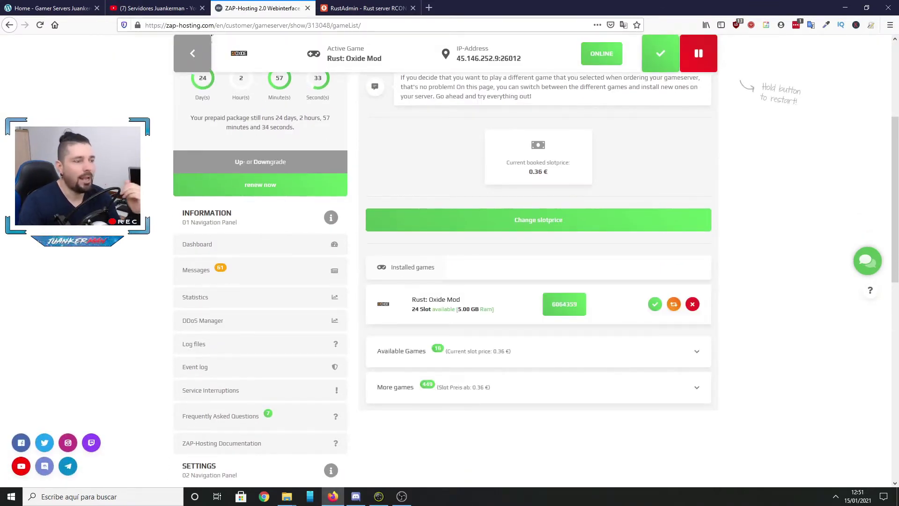
# Step: Translate the games page into Spanish and restore its original language
pyautogui.rightClick(93, 160)
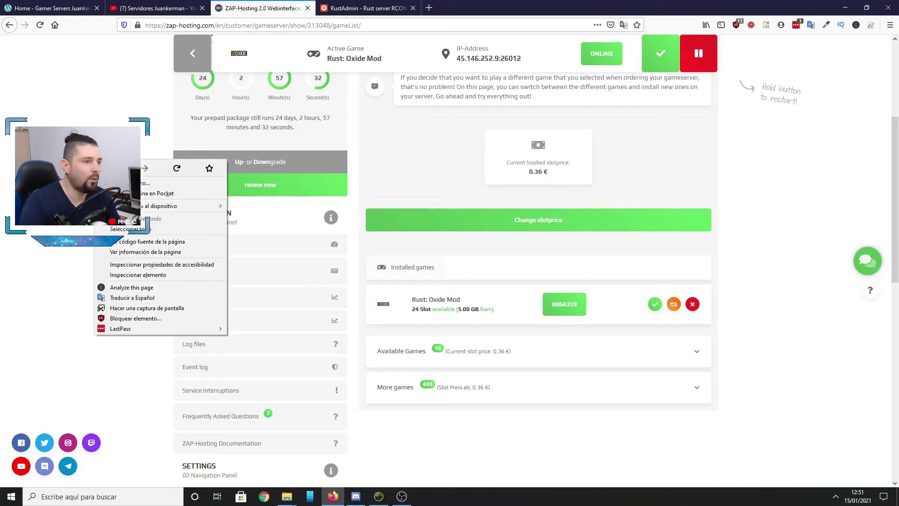
pyautogui.click(158, 299)
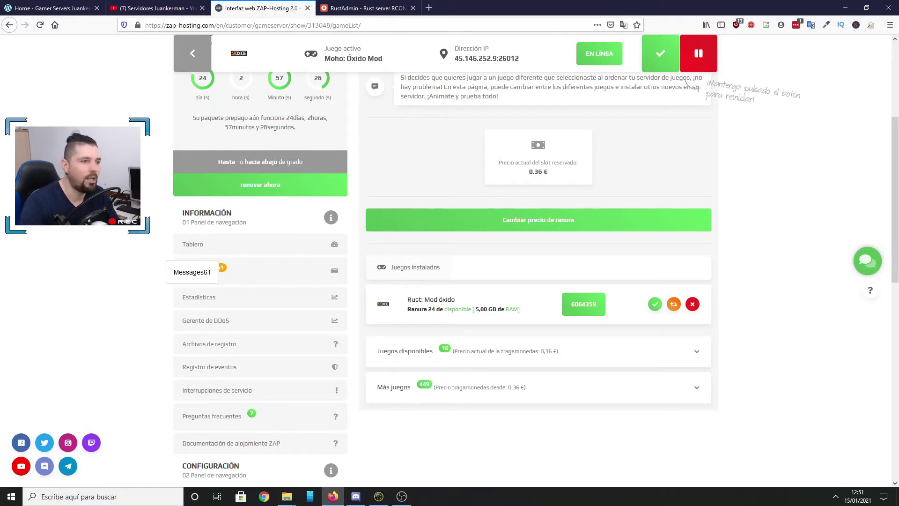
pyautogui.rightClick(80, 183)
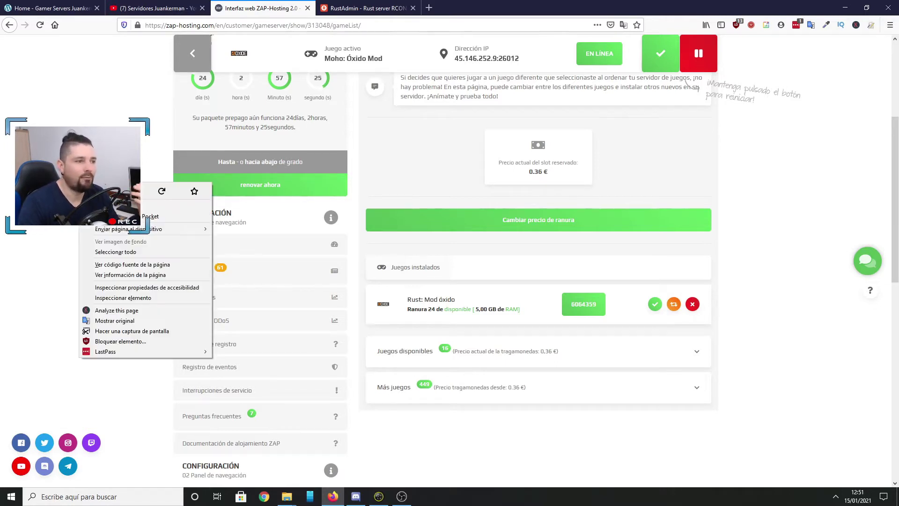
pyautogui.click(123, 322)
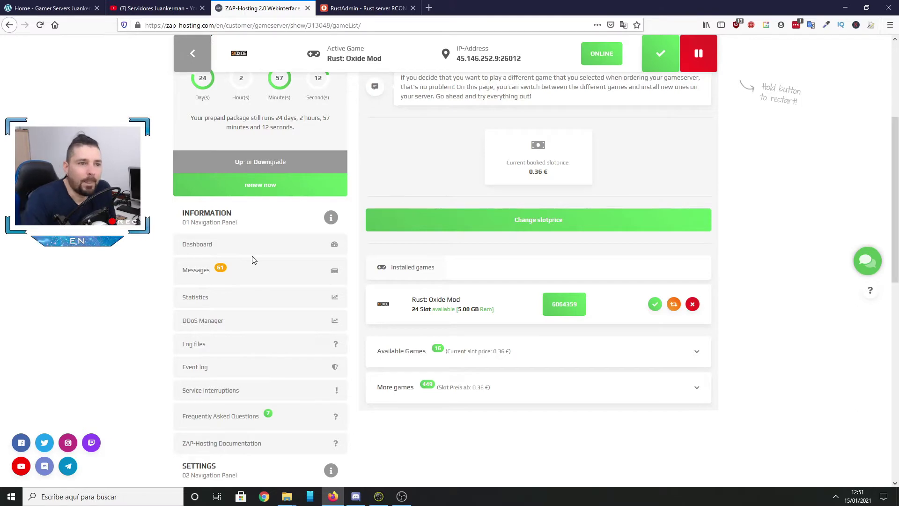
# Step: Reopen the server's Games page and check the currently booked slot price
pyautogui.scroll(-4, 229, 337)
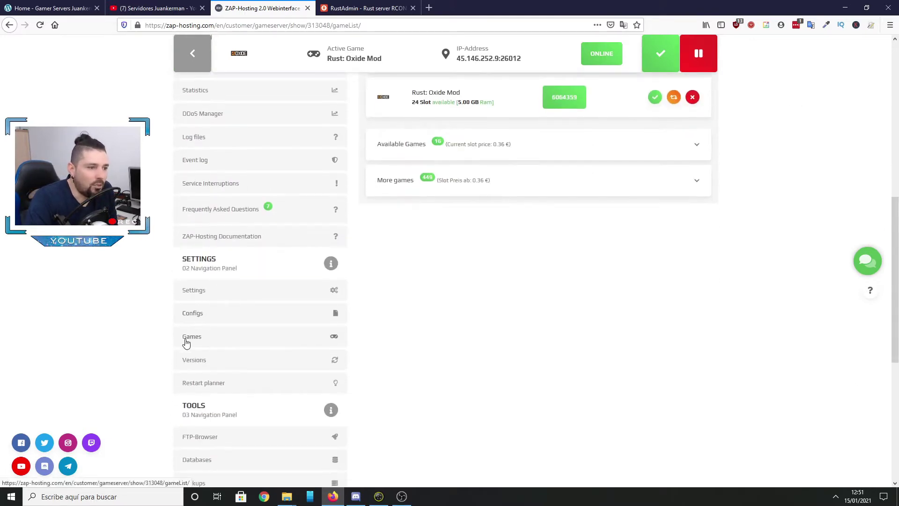
pyautogui.click(205, 337)
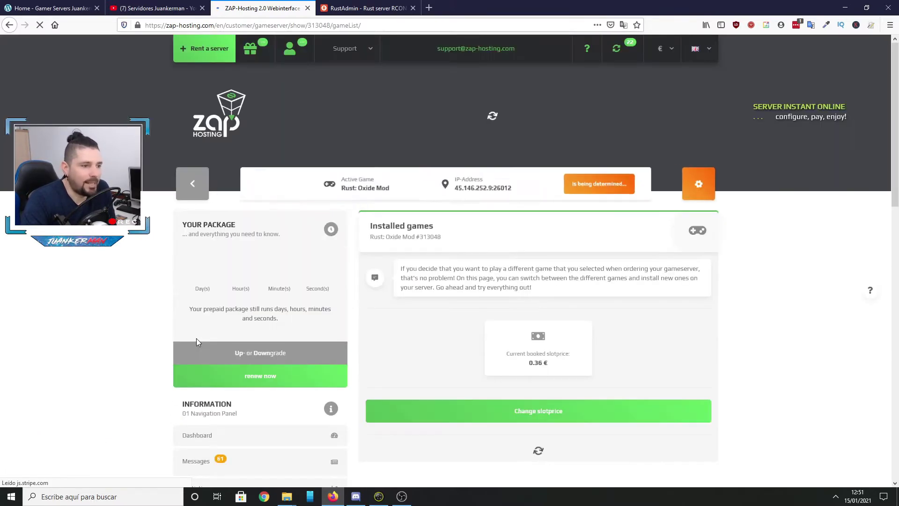
pyautogui.scroll(-1, 351, 211)
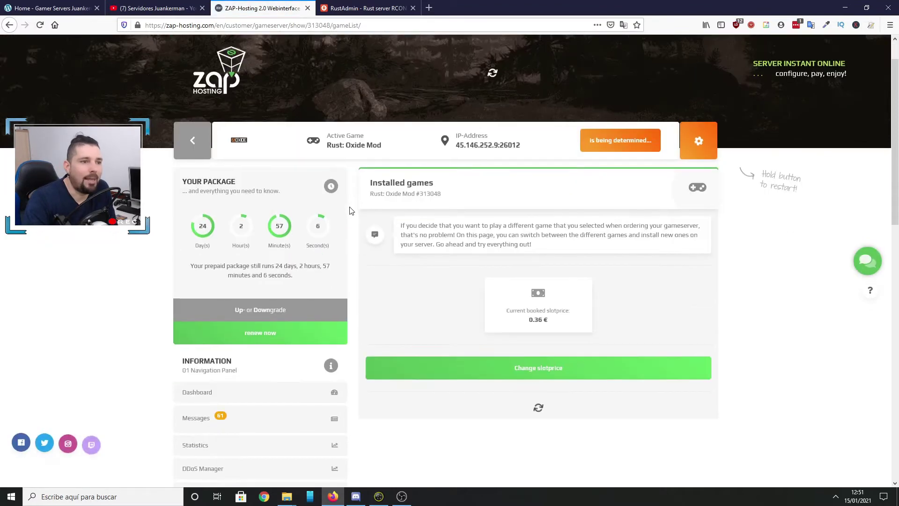
pyautogui.scroll(-3, 352, 206)
pyautogui.scroll(-2, 376, 195)
pyautogui.scroll(2, 379, 196)
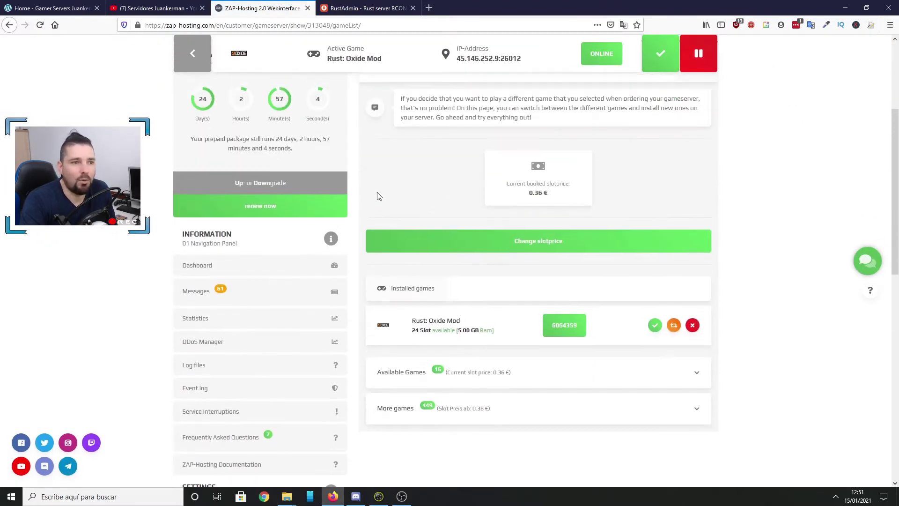
pyautogui.moveTo(552, 195); pyautogui.dragTo(528, 193)
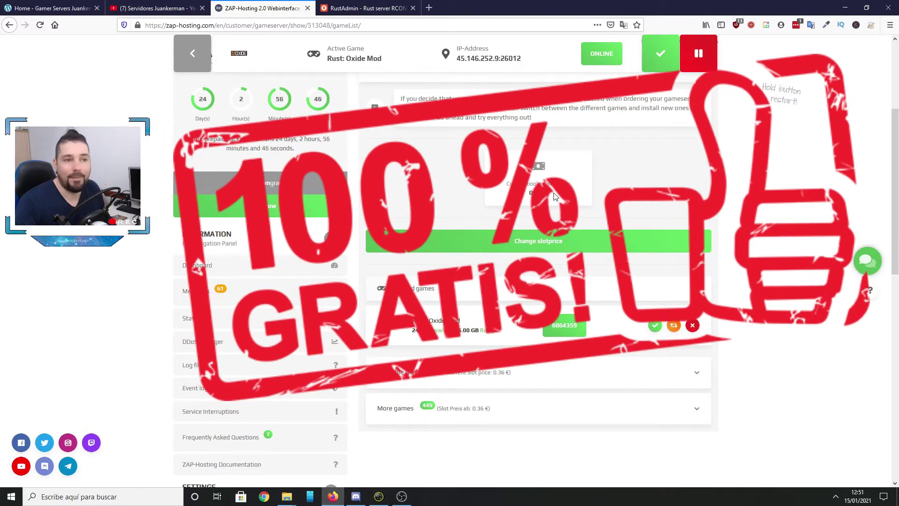
pyautogui.moveTo(555, 196); pyautogui.dragTo(527, 193)
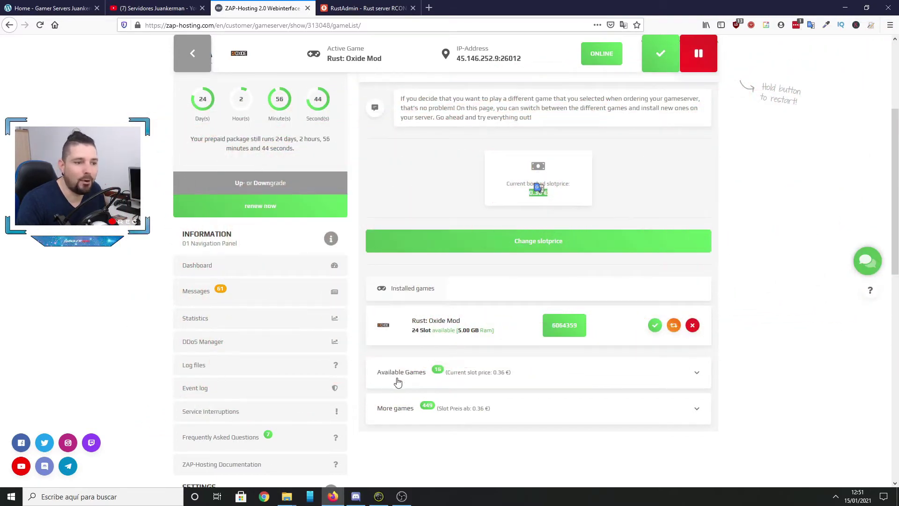
# Step: Expand the available games and search them for RUST
pyautogui.click(450, 372)
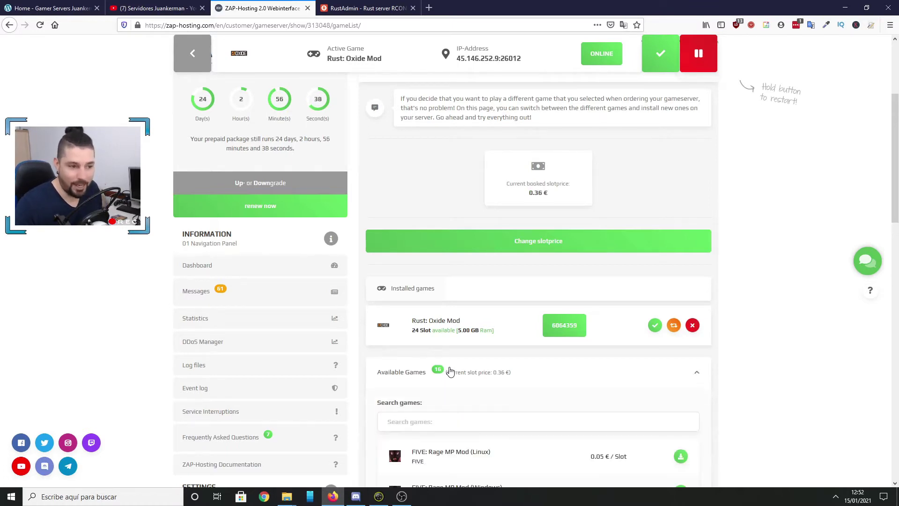
pyautogui.click(444, 424)
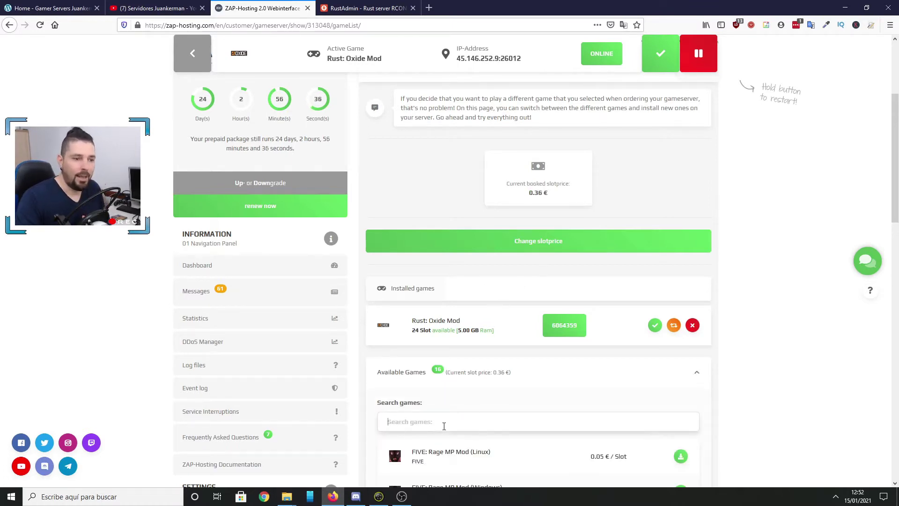
pyautogui.write('RUST')
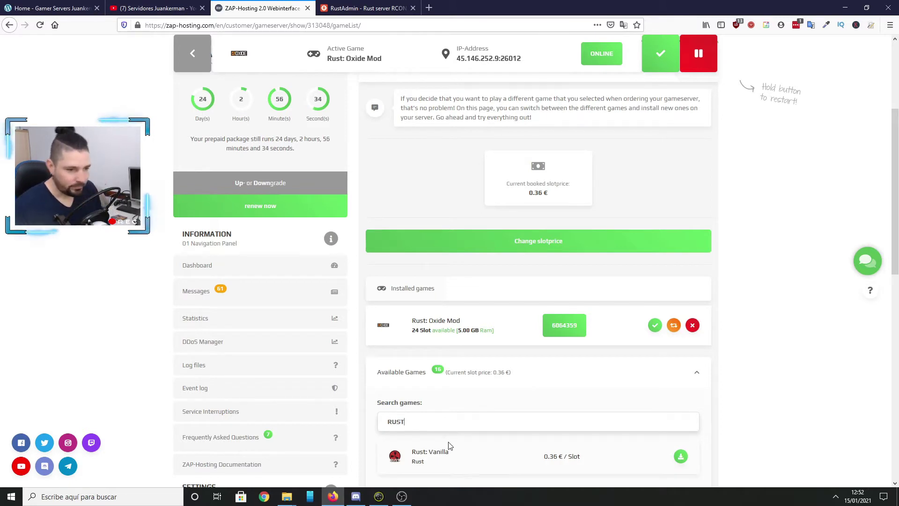
pyautogui.scroll(-1, 453, 455)
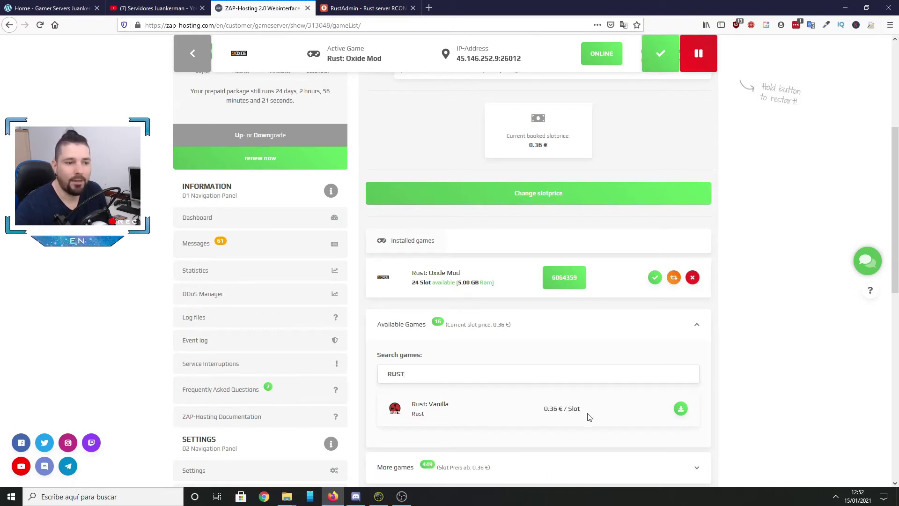
# Step: Compare the booked slot price with the Rust: Vanilla entry among the available games
pyautogui.tripleClick(539, 146)
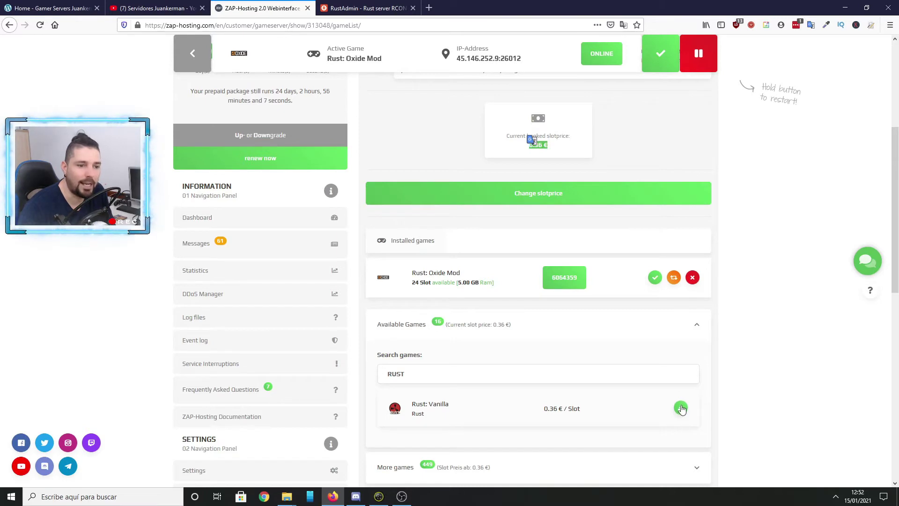
pyautogui.moveTo(450, 404); pyautogui.dragTo(411, 404)
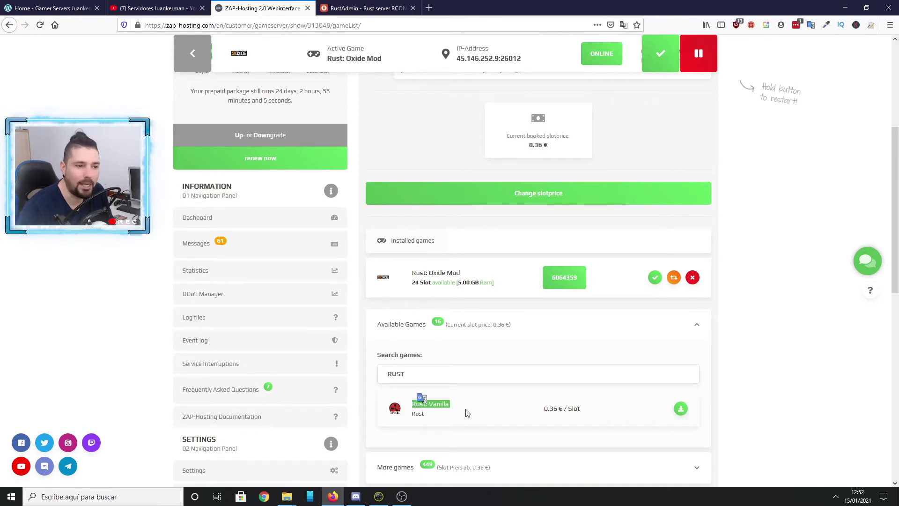
pyautogui.click(510, 416)
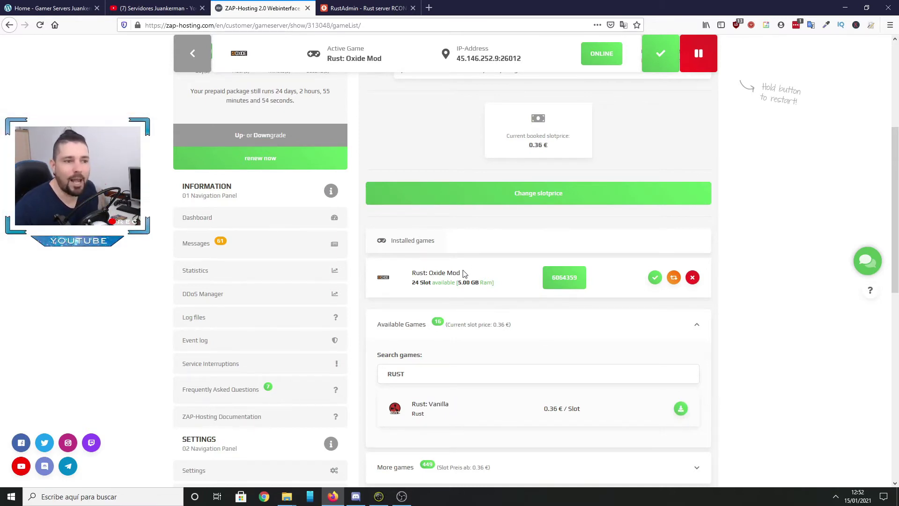
# Step: Clear the RUST search from the available games and compare the FIVE: SA:MP slot price with the currently booked slot price
pyautogui.moveTo(464, 273); pyautogui.dragTo(411, 273)
pyautogui.moveTo(406, 374); pyautogui.dragTo(356, 371)
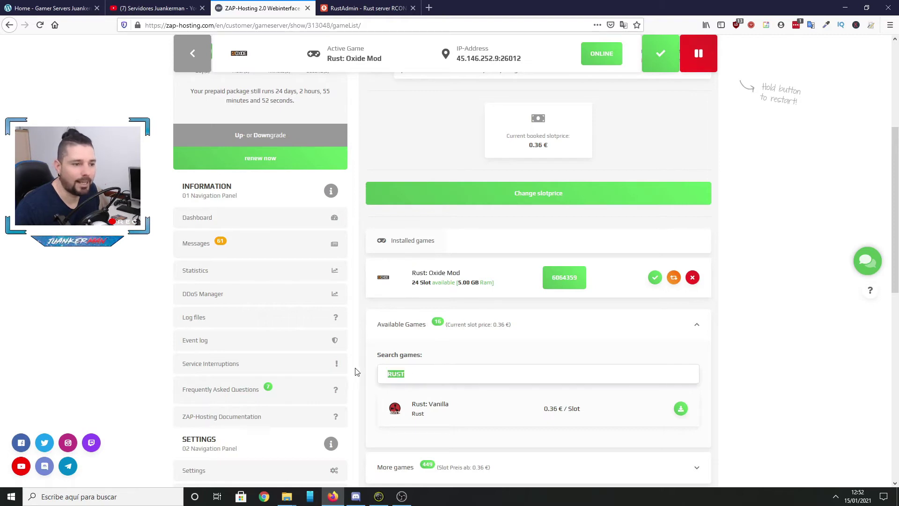
pyautogui.press('BackSpace')
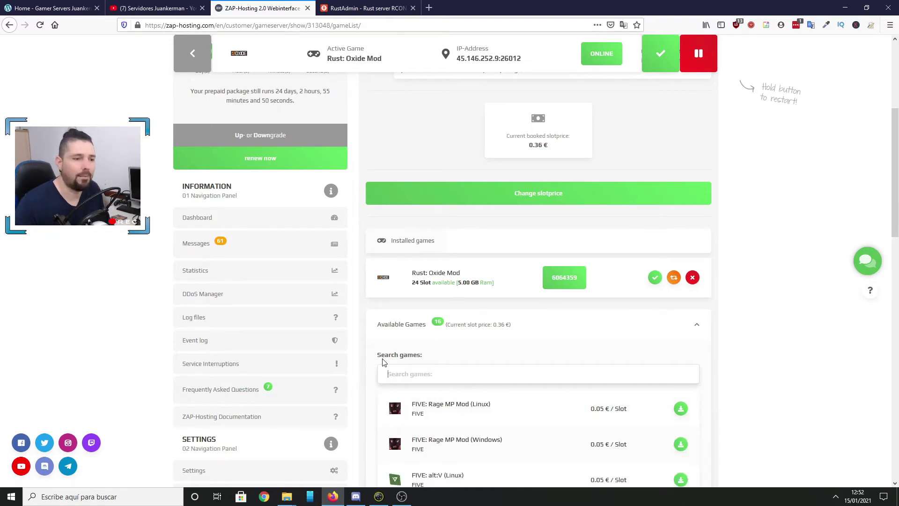
pyautogui.scroll(-3, 435, 348)
pyautogui.scroll(-3, 459, 283)
pyautogui.scroll(-2, 459, 261)
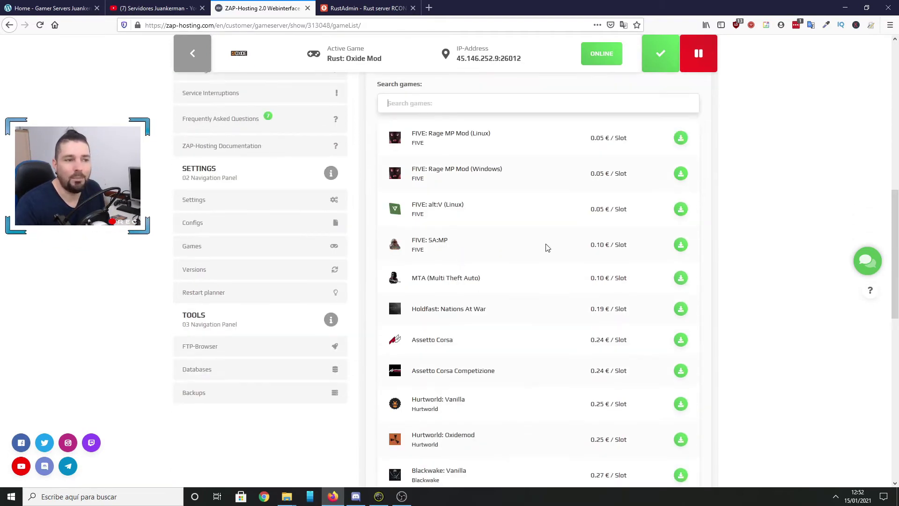
pyautogui.moveTo(591, 245); pyautogui.dragTo(627, 246)
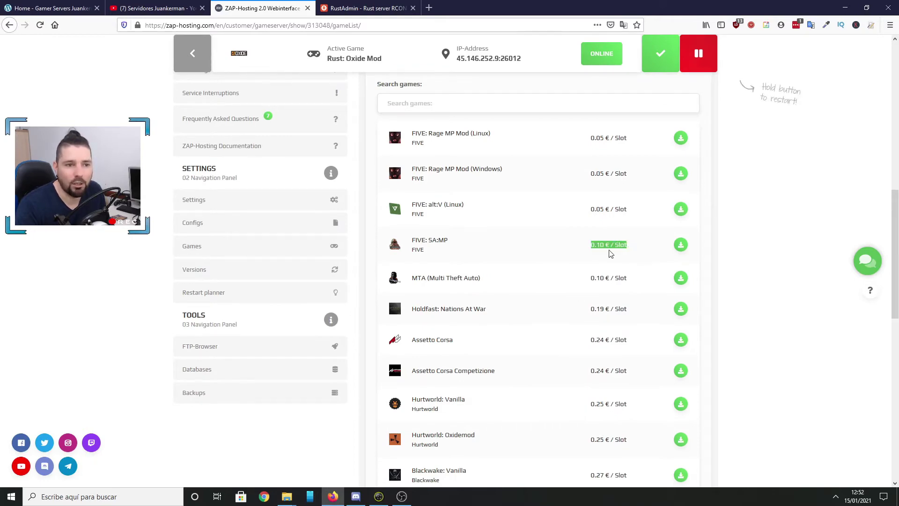
pyautogui.scroll(5, 594, 215)
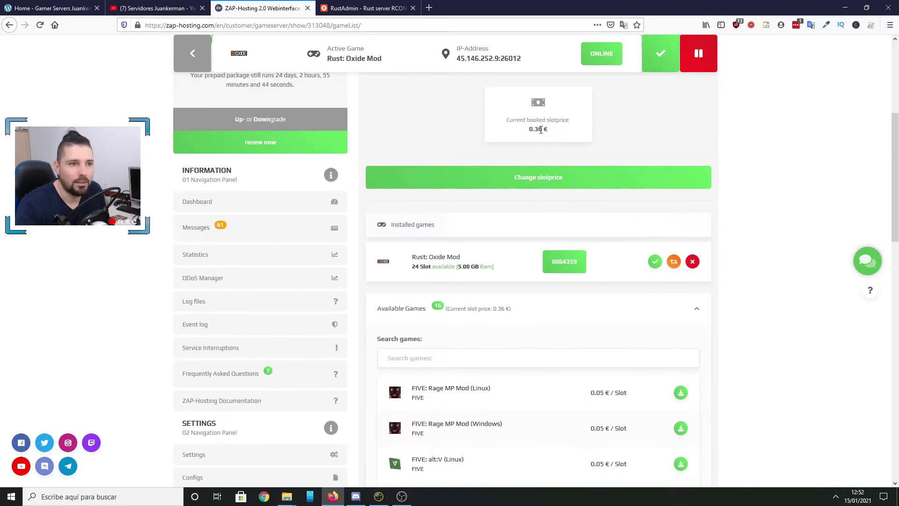
pyautogui.tripleClick(541, 129)
pyautogui.scroll(-4, 588, 259)
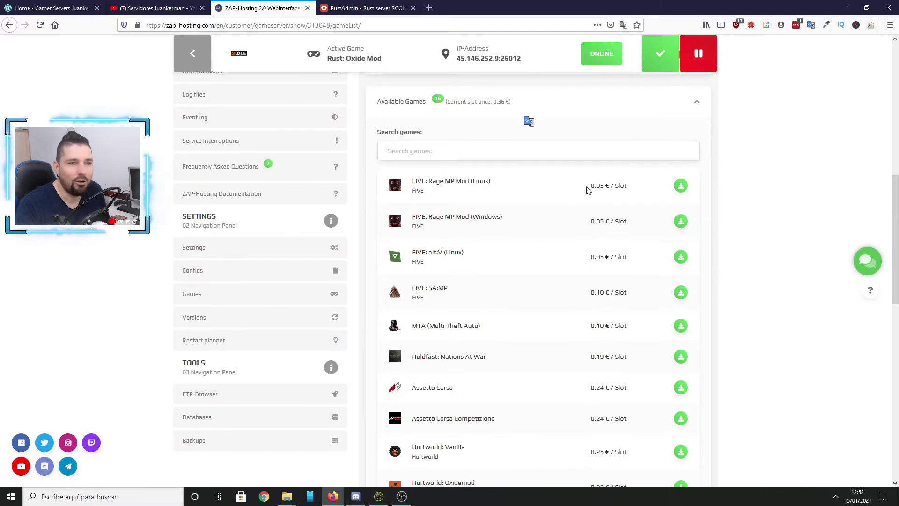
# Step: Review the slot prices of the available games from Holdfast: Nations At War and Assetto Corsa through Teeworlds and Rust: Vanilla
pyautogui.moveTo(591, 356); pyautogui.dragTo(612, 357)
pyautogui.moveTo(591, 387); pyautogui.dragTo(618, 388)
pyautogui.scroll(-2, 528, 339)
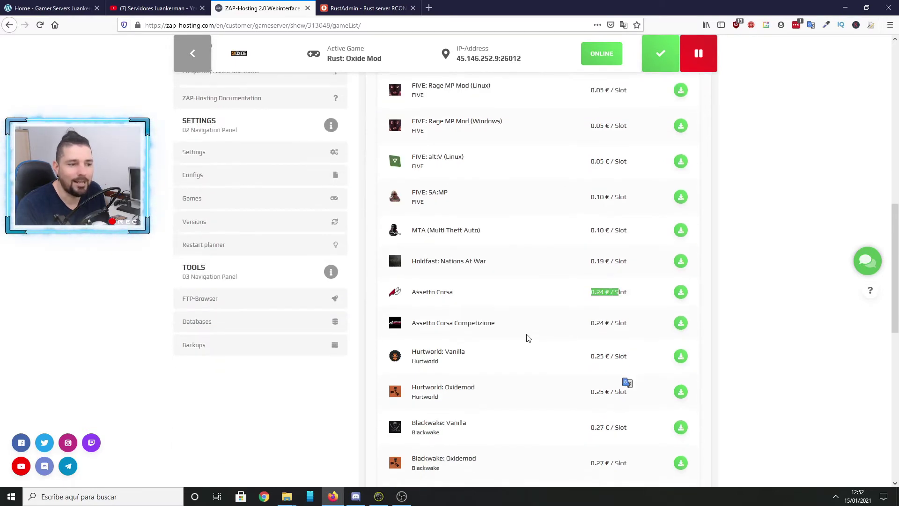
pyautogui.scroll(-2, 487, 319)
pyautogui.scroll(-2, 436, 262)
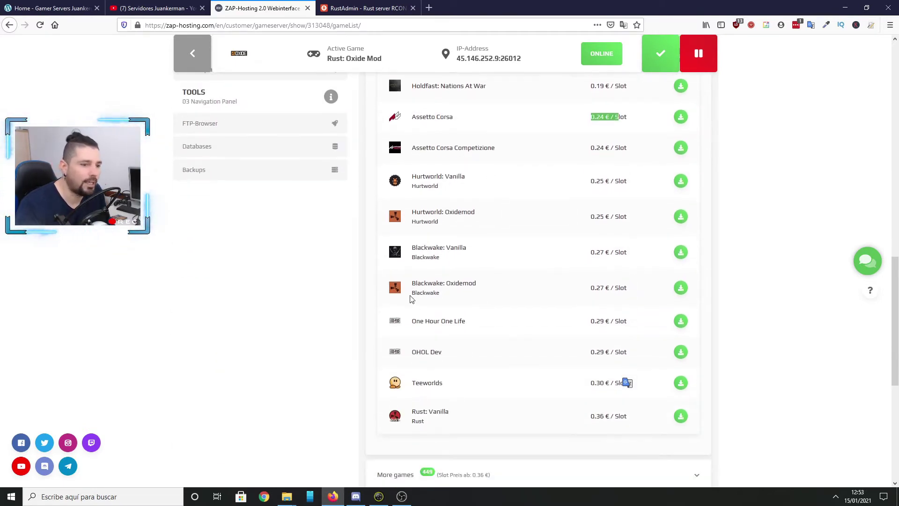
pyautogui.moveTo(416, 391); pyautogui.dragTo(466, 385)
pyautogui.scroll(-2, 471, 377)
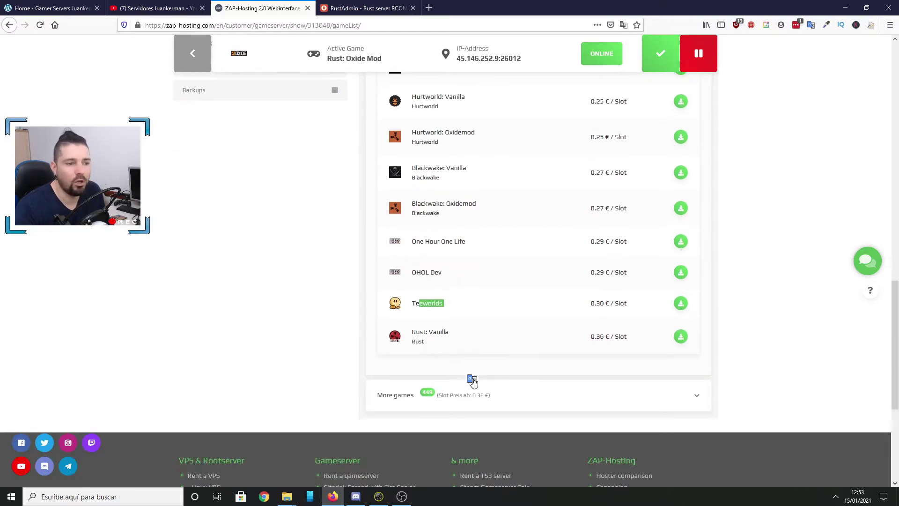
pyautogui.scroll(2, 469, 376)
pyautogui.scroll(6, 453, 316)
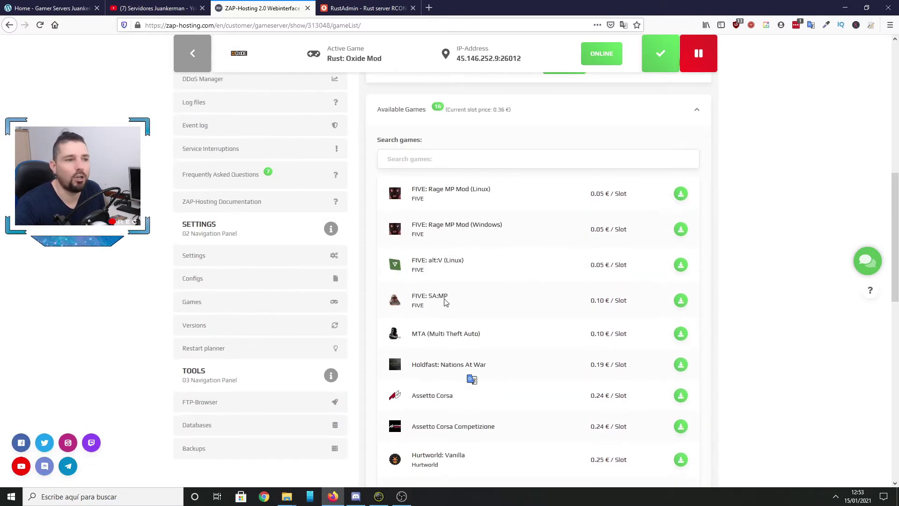
pyautogui.scroll(-4, 426, 322)
pyautogui.scroll(-4, 425, 323)
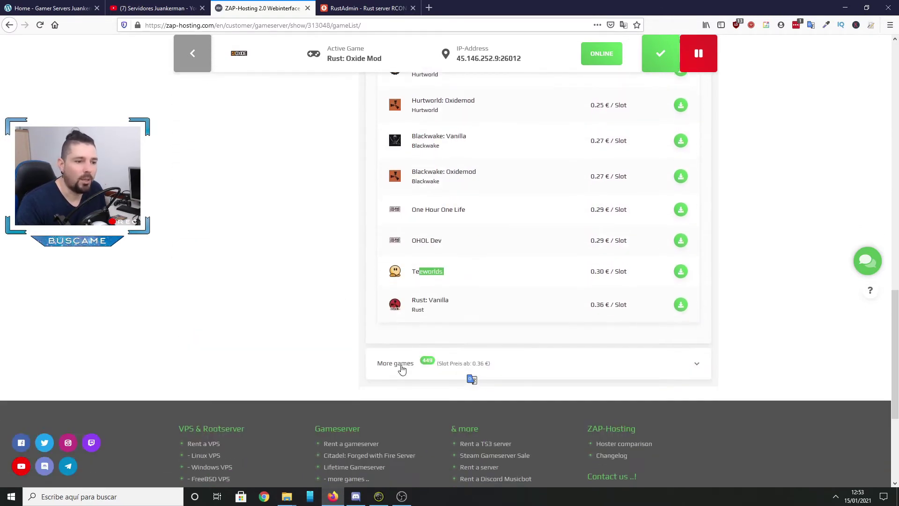
# Step: Expand the additional games list and compare its FIVE: FiveM Mod (Windows) slot price with the currently booked slot price
pyautogui.click(401, 365)
pyautogui.scroll(-4, 446, 369)
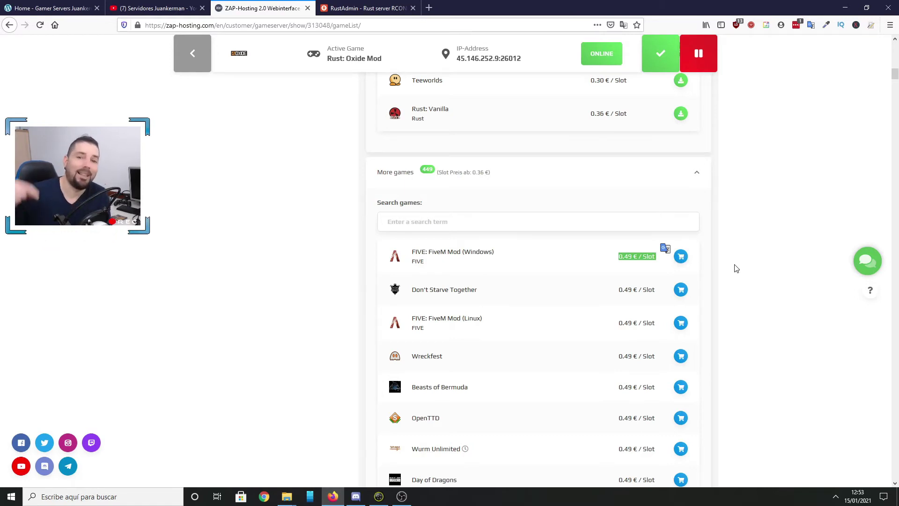
pyautogui.scroll(10, 678, 257)
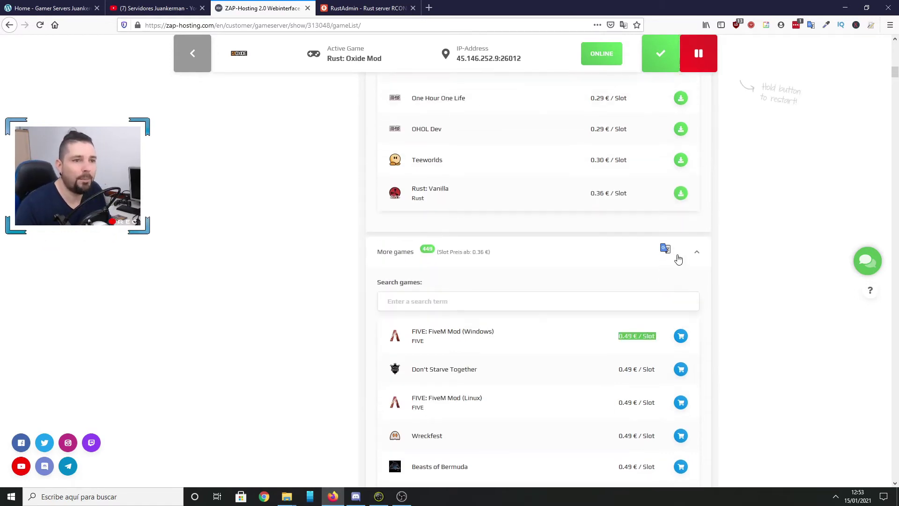
pyautogui.scroll(3, 527, 291)
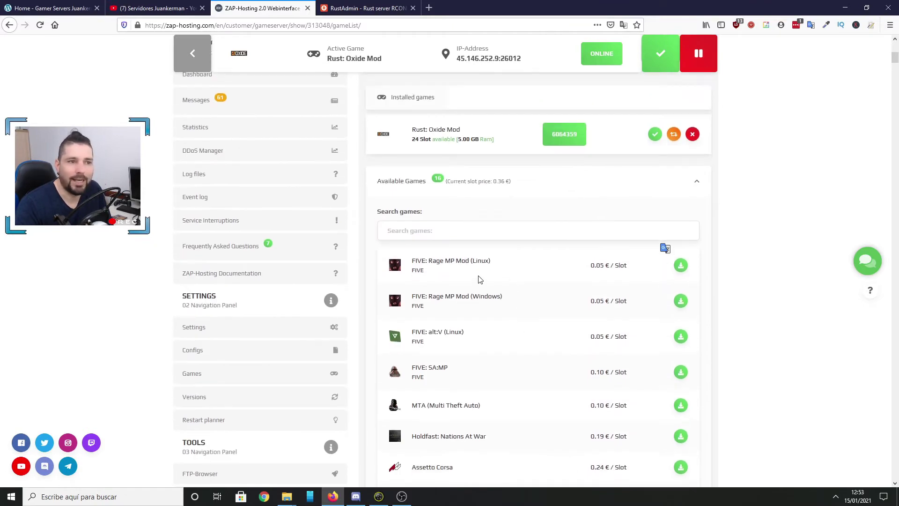
pyautogui.click(450, 234)
pyautogui.scroll(3, 507, 237)
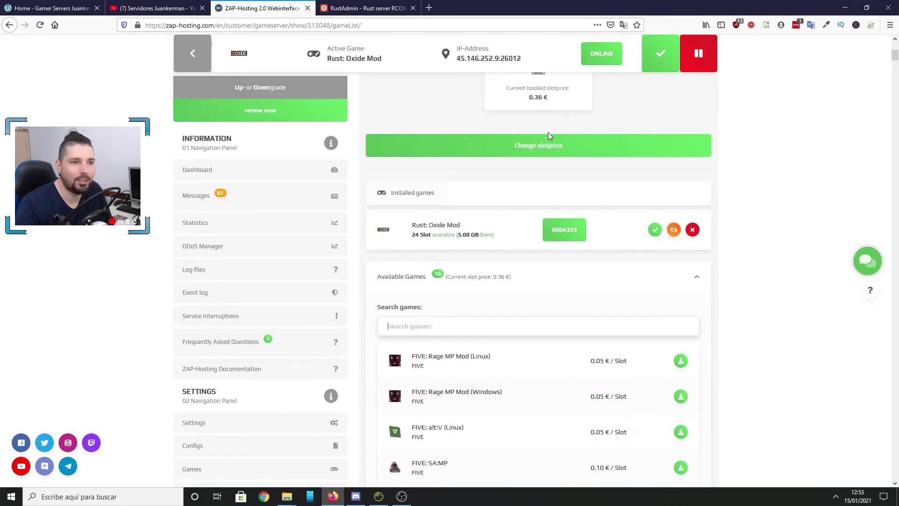
pyautogui.moveTo(547, 144); pyautogui.dragTo(529, 154)
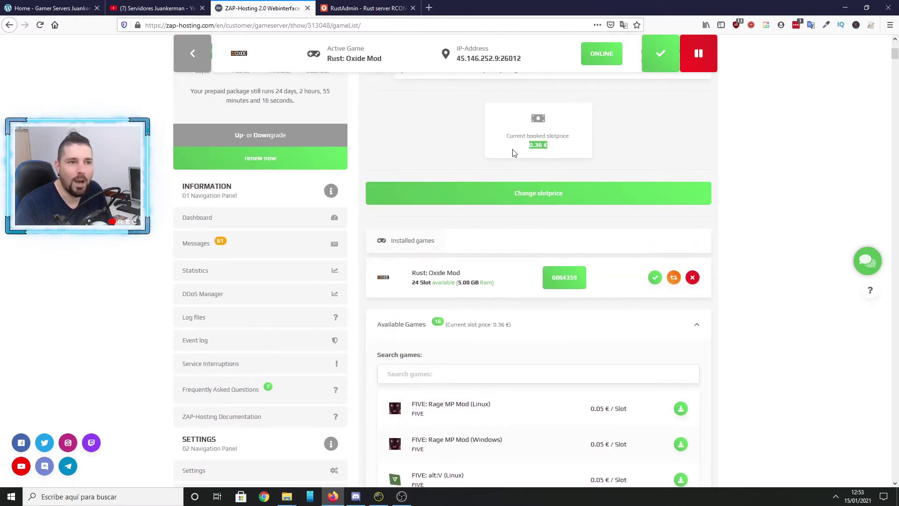
pyautogui.scroll(-3, 554, 232)
pyautogui.scroll(-12, 554, 231)
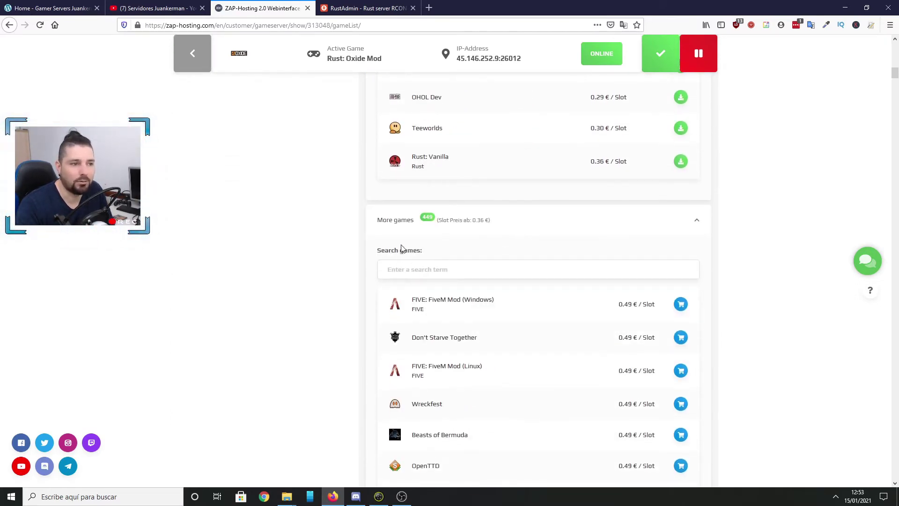
# Step: Collapse and reopen the additional games list, and search it for ARK
pyautogui.click(396, 223)
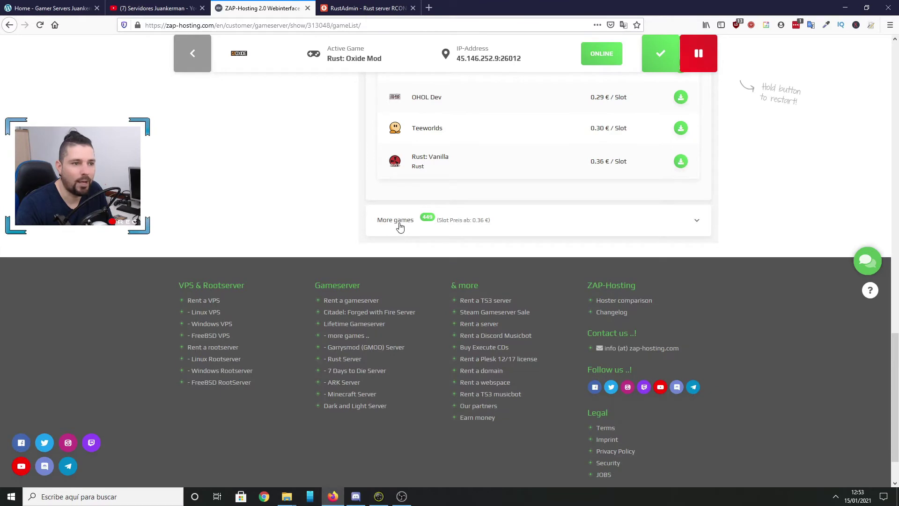
pyautogui.click(399, 227)
pyautogui.click(422, 266)
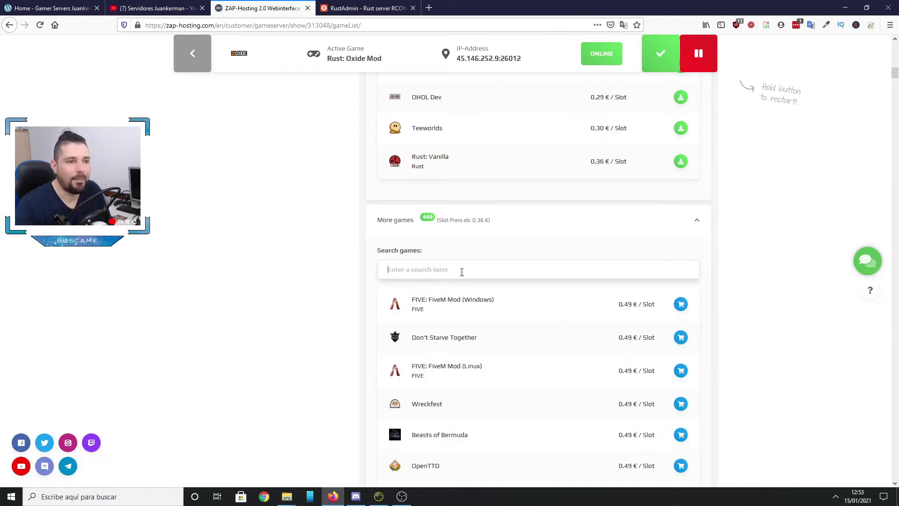
pyautogui.scroll(-4, 462, 272)
pyautogui.scroll(4, 499, 275)
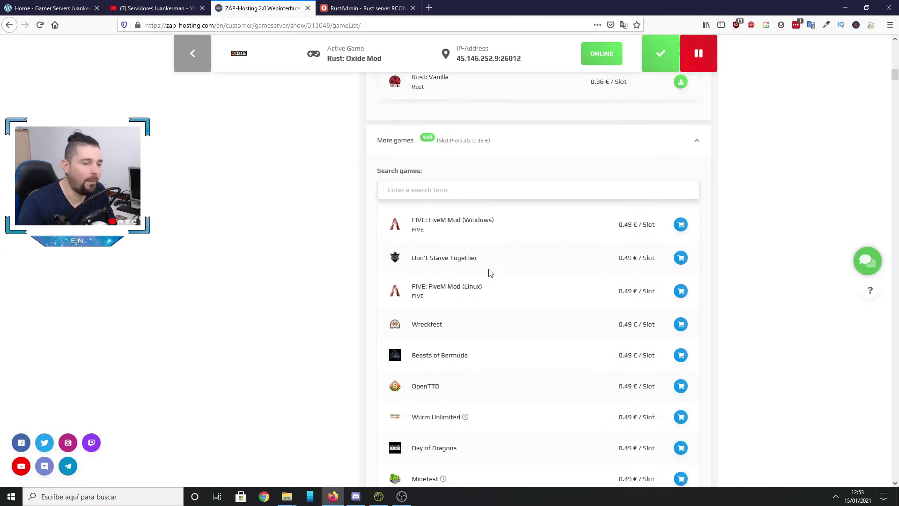
pyautogui.write('ARK')
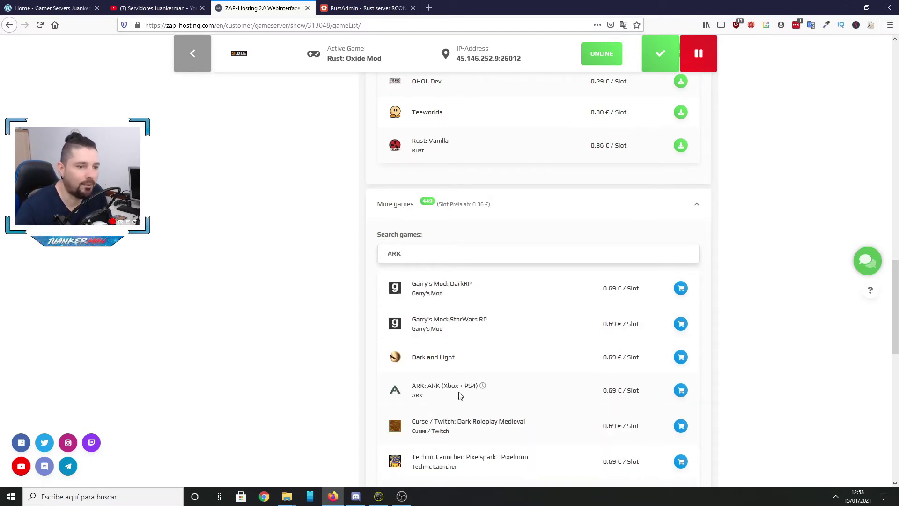
# Step: Examine the slot prices of the ARK variants, including ARK: SE (+ Ragnarok, Aberration) and ARK: SE (Windows - Plugins)
pyautogui.scroll(-2, 461, 331)
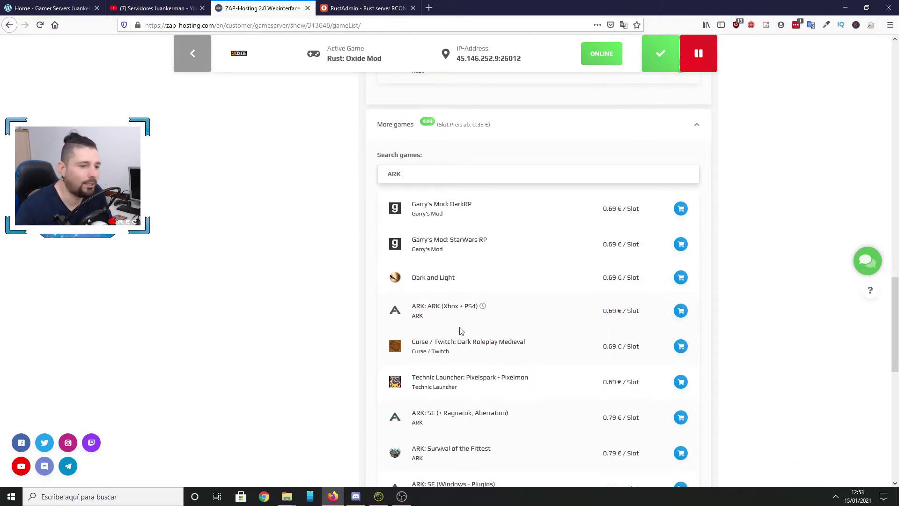
pyautogui.scroll(-2, 421, 378)
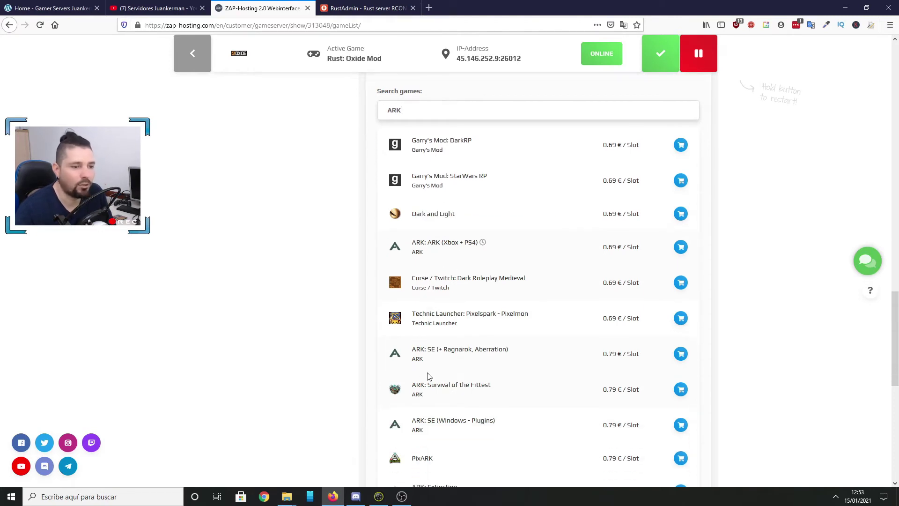
pyautogui.moveTo(411, 359); pyautogui.dragTo(483, 352)
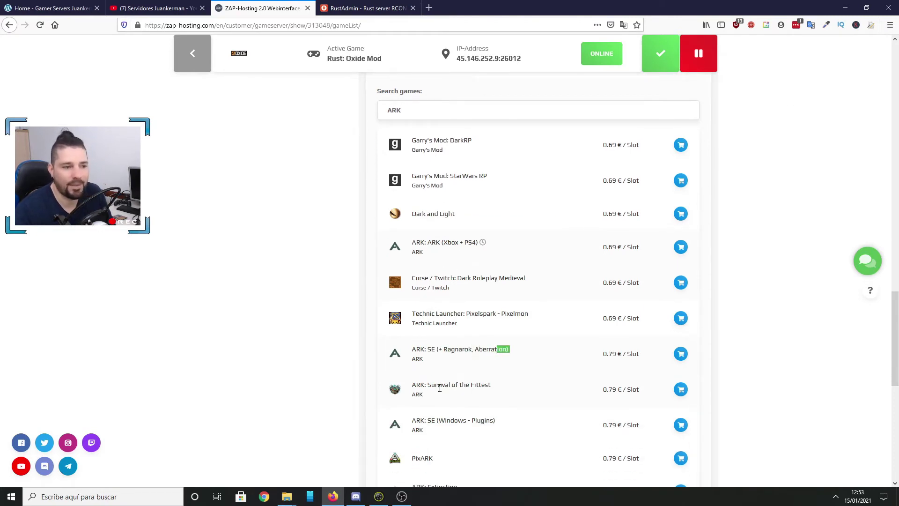
pyautogui.scroll(-3, 532, 407)
pyautogui.moveTo(603, 329); pyautogui.dragTo(637, 332)
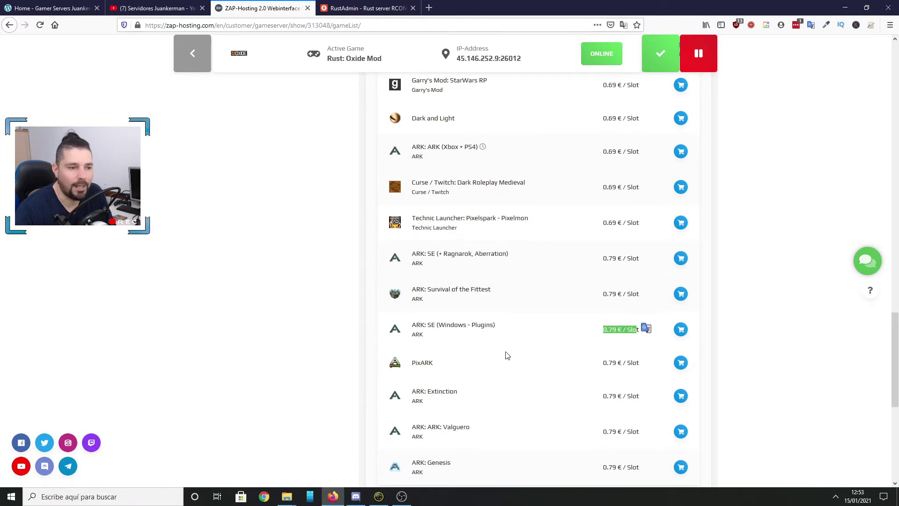
pyautogui.scroll(-4, 515, 346)
pyautogui.scroll(10, 553, 323)
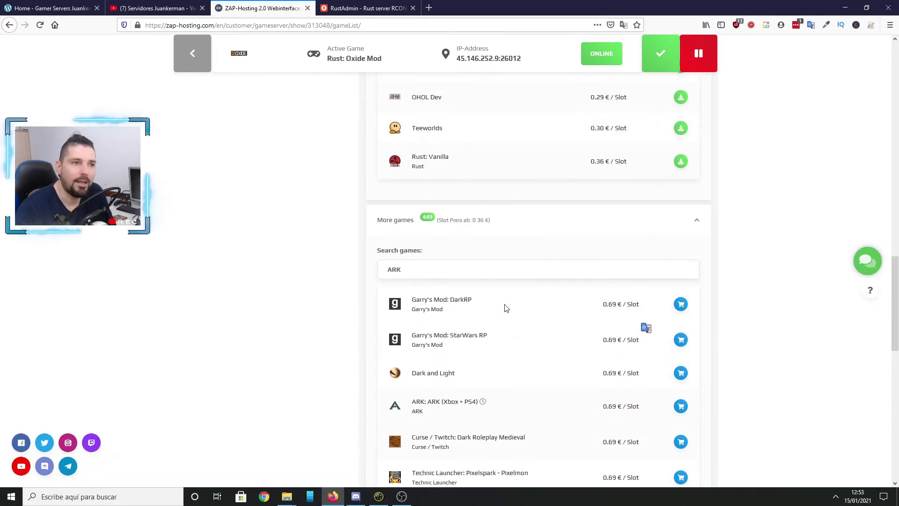
# Step: Clear the ARK search from the additional games and return to the search field of the available games
pyautogui.moveTo(405, 269); pyautogui.dragTo(359, 267)
pyautogui.press('BackSpace')
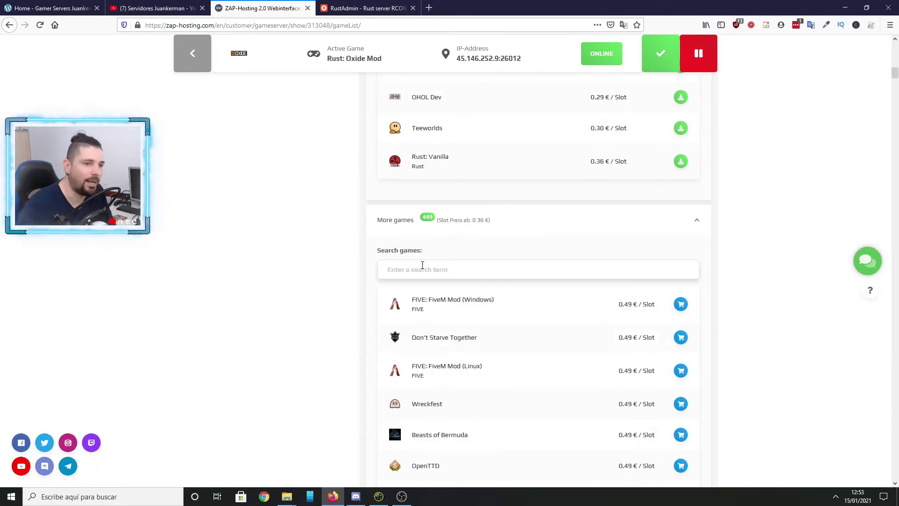
pyautogui.scroll(1, 432, 270)
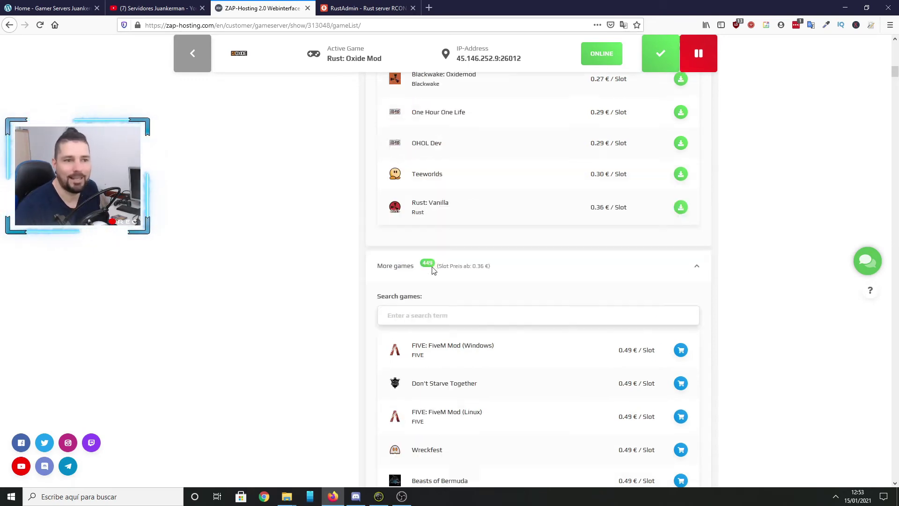
pyautogui.scroll(3, 432, 281)
pyautogui.scroll(-2, 431, 323)
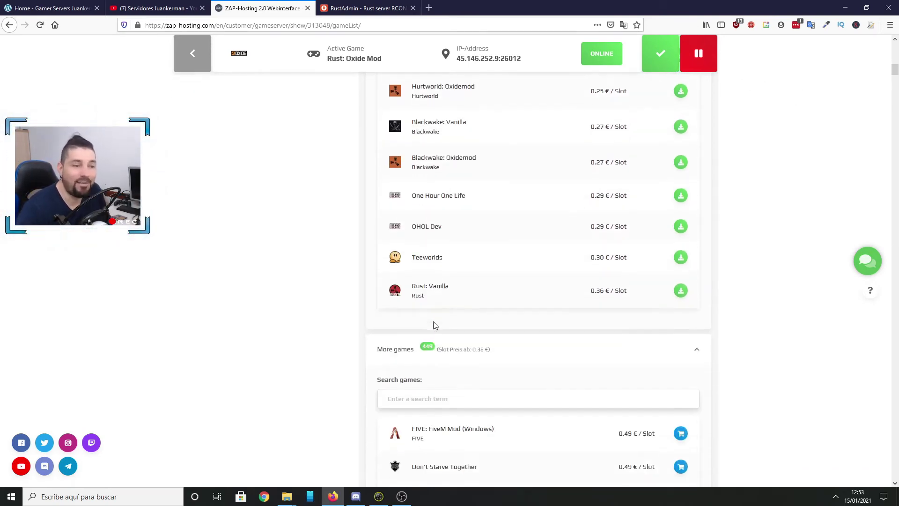
pyautogui.scroll(10, 431, 393)
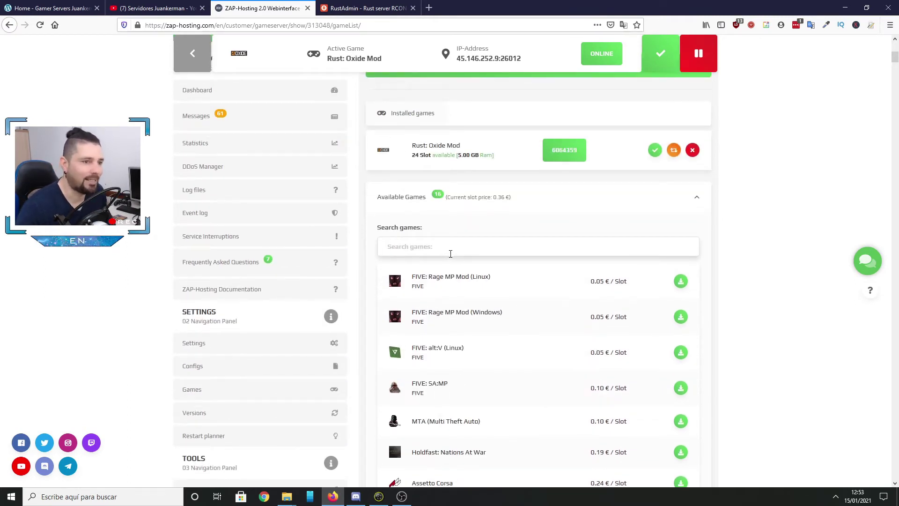
# Step: Search the available games for RUST and install Rust: Vanilla on the server, accepting the installation
pyautogui.write('RUST')
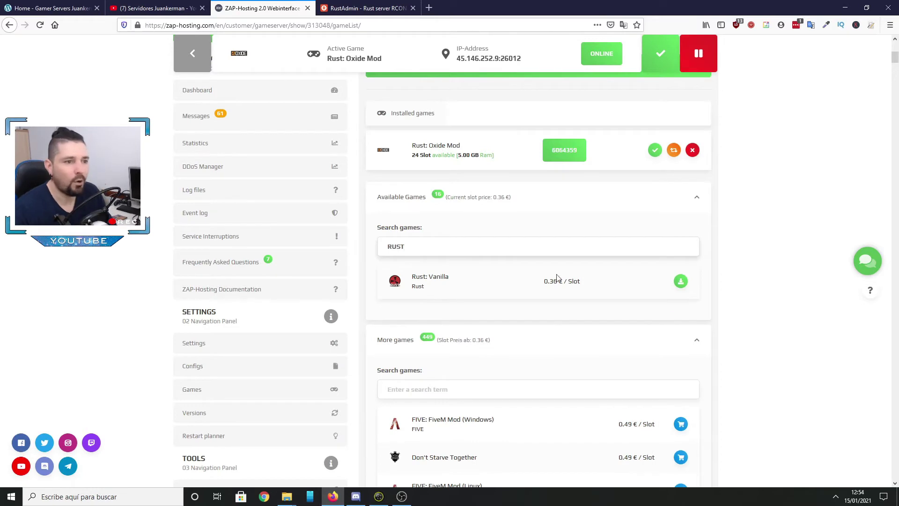
pyautogui.click(682, 282)
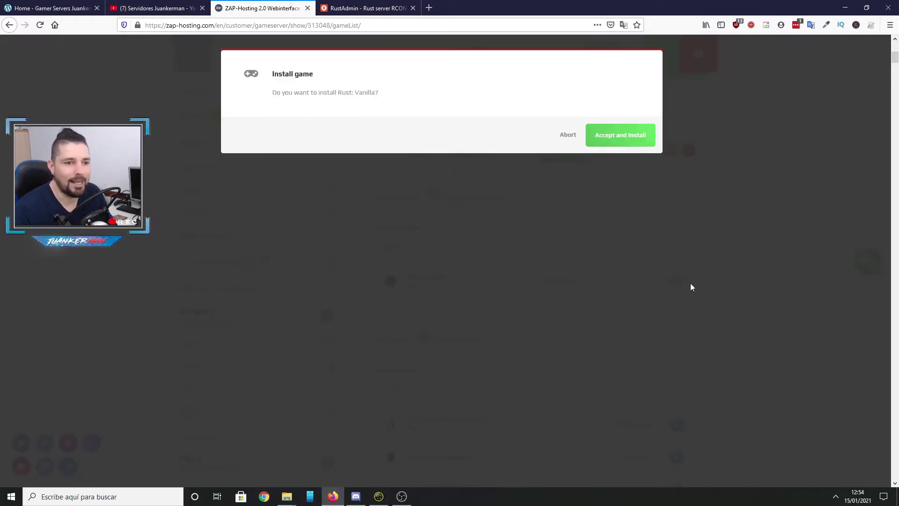
pyautogui.moveTo(403, 93); pyautogui.dragTo(261, 90)
pyautogui.click(443, 113)
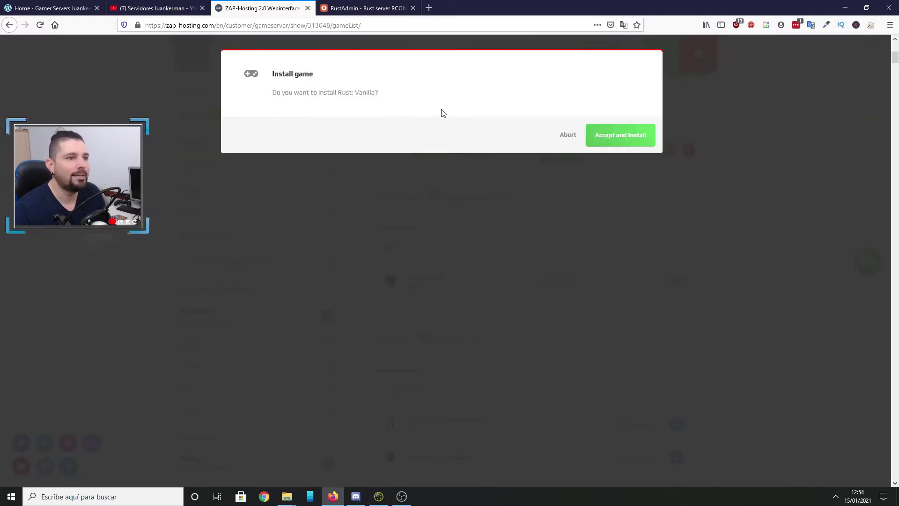
pyautogui.click(621, 136)
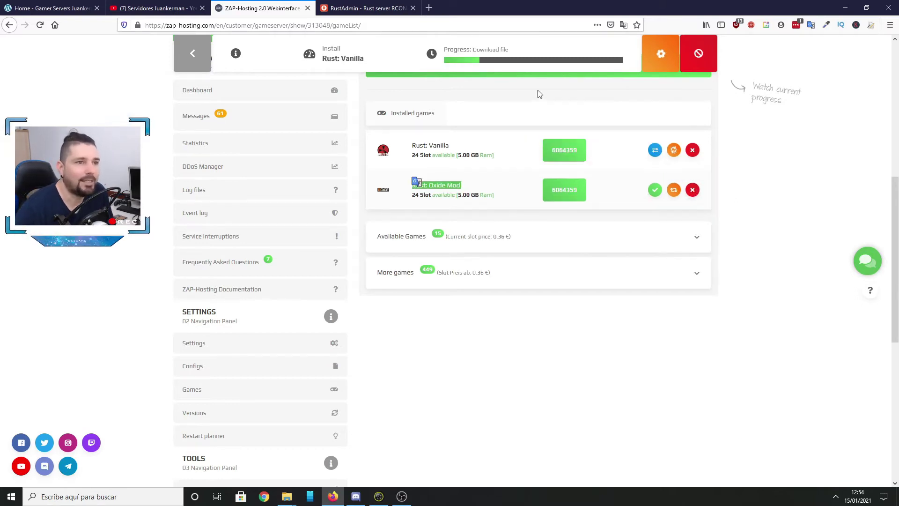
pyautogui.click(483, 183)
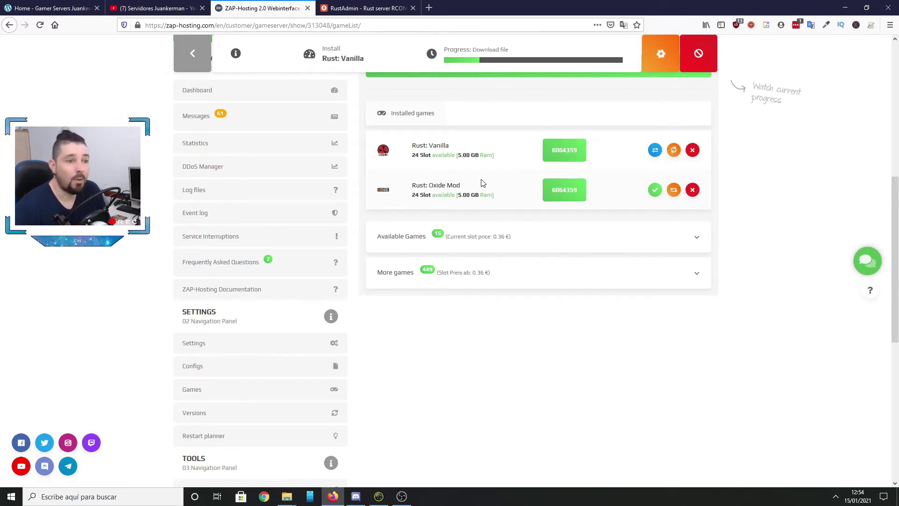
# Step: Expand the available games, look through their slot prices and collapse the list again
pyautogui.scroll(3, 484, 187)
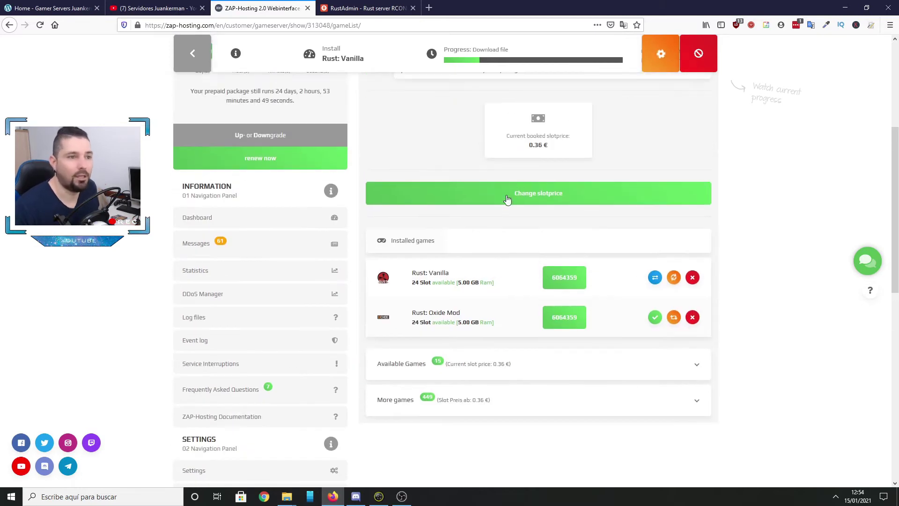
pyautogui.click(430, 142)
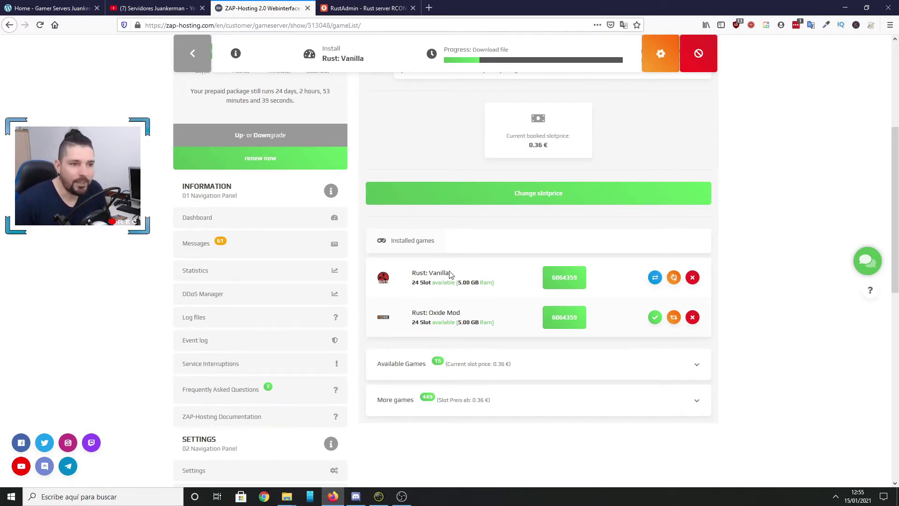
pyautogui.moveTo(412, 322); pyautogui.dragTo(457, 373)
pyautogui.click(457, 374)
pyautogui.scroll(-6, 458, 363)
pyautogui.scroll(4, 462, 350)
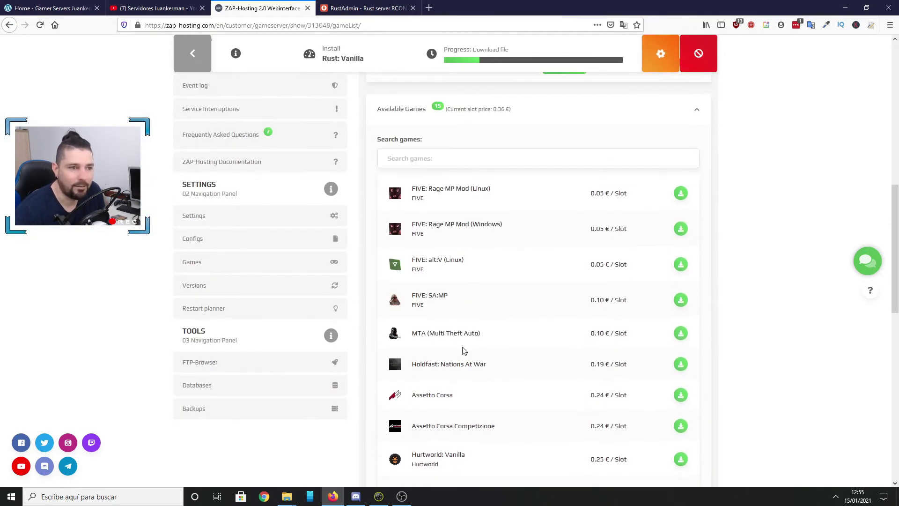
pyautogui.click(425, 290)
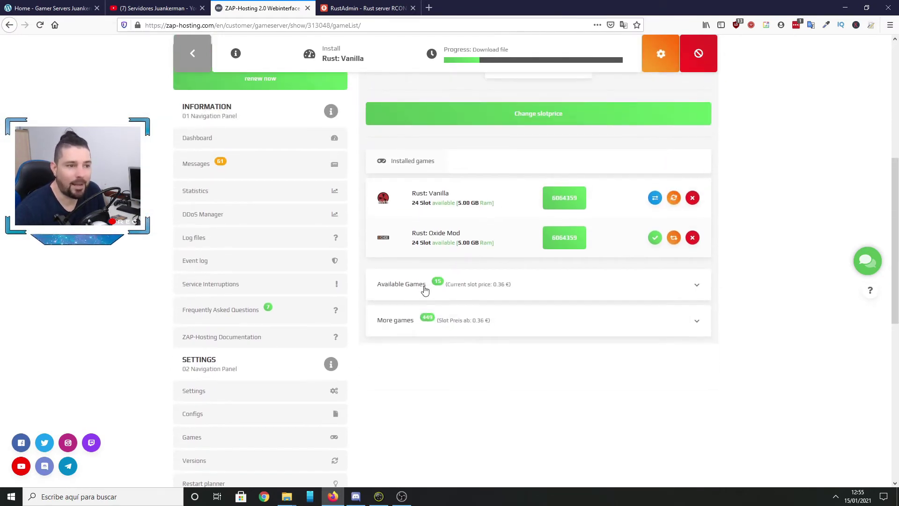
# Step: Expand the more games list, look through its slot prices and collapse it again
pyautogui.click(400, 325)
pyautogui.scroll(-5, 449, 356)
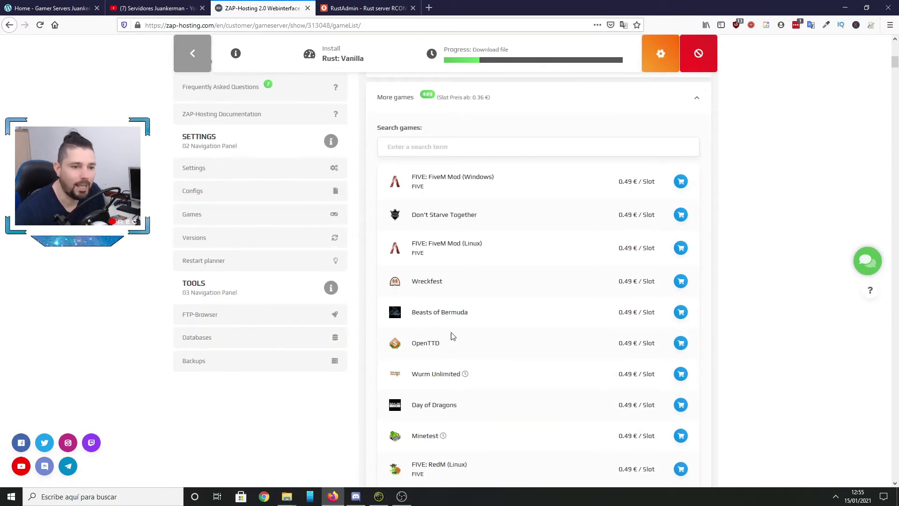
pyautogui.scroll(-2, 471, 331)
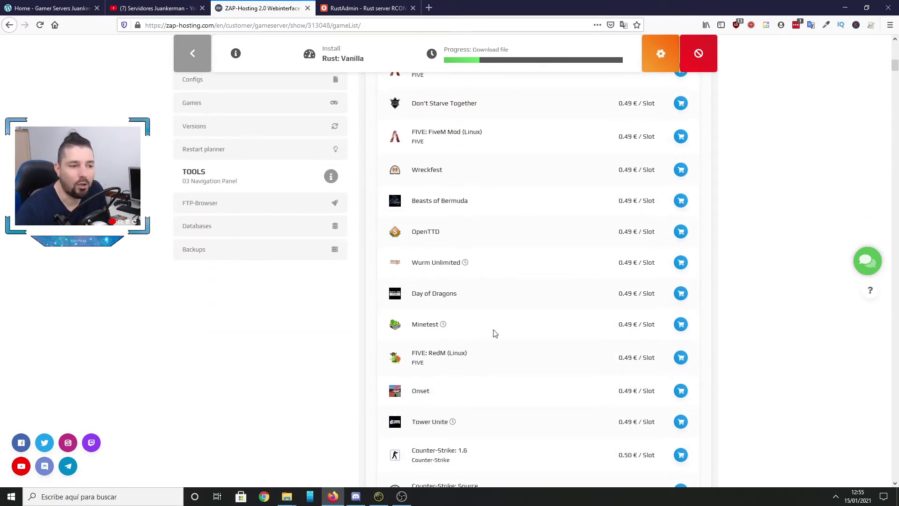
pyautogui.scroll(4, 496, 332)
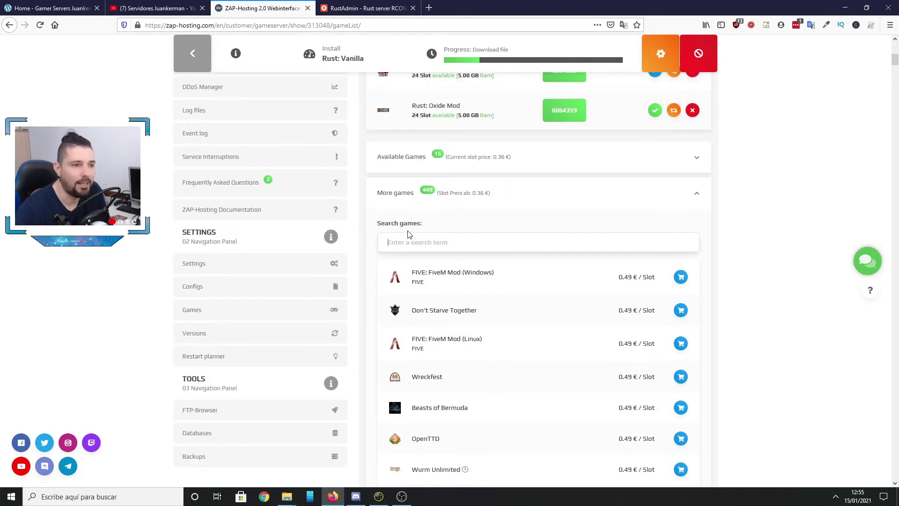
pyautogui.click(421, 202)
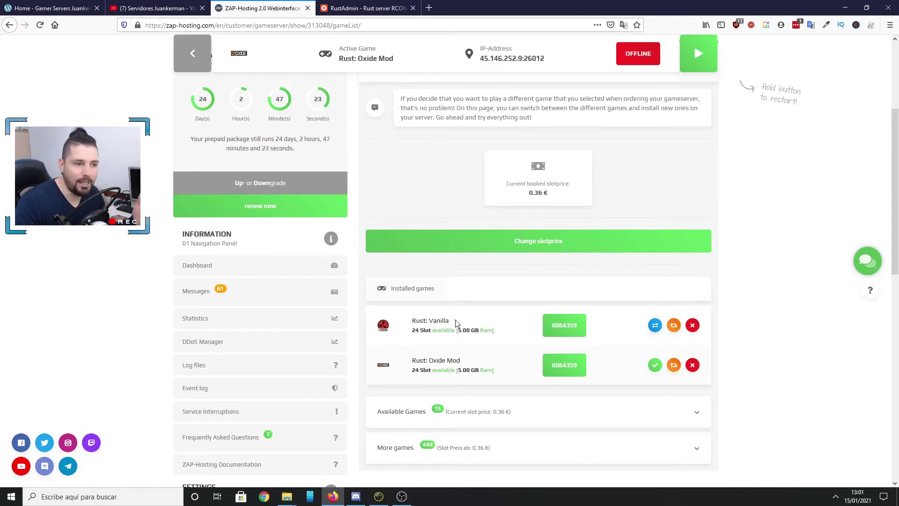
# Step: Compare the installed Rust: Vanilla and Rust: Oxide Mod entries with the server's active game
pyautogui.moveTo(465, 366); pyautogui.dragTo(414, 359)
pyautogui.moveTo(449, 320); pyautogui.dragTo(398, 64)
pyautogui.moveTo(394, 58); pyautogui.dragTo(351, 56)
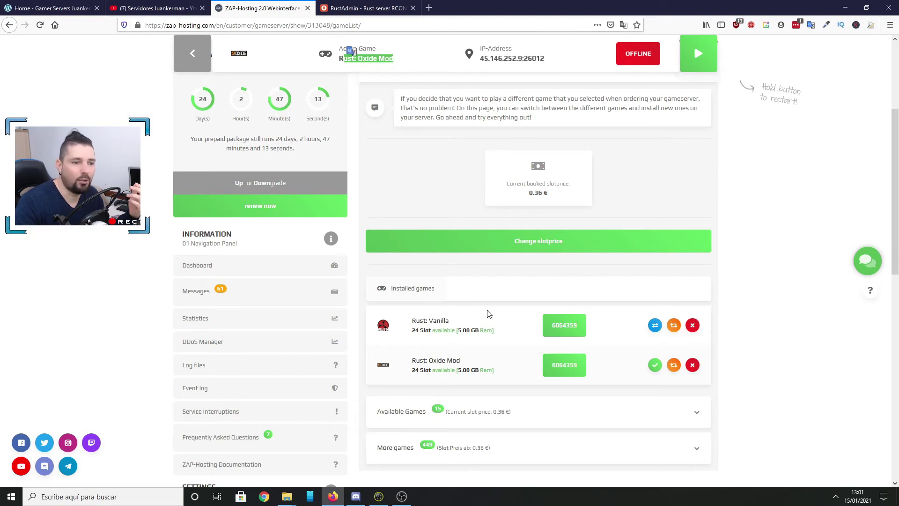
pyautogui.click(498, 320)
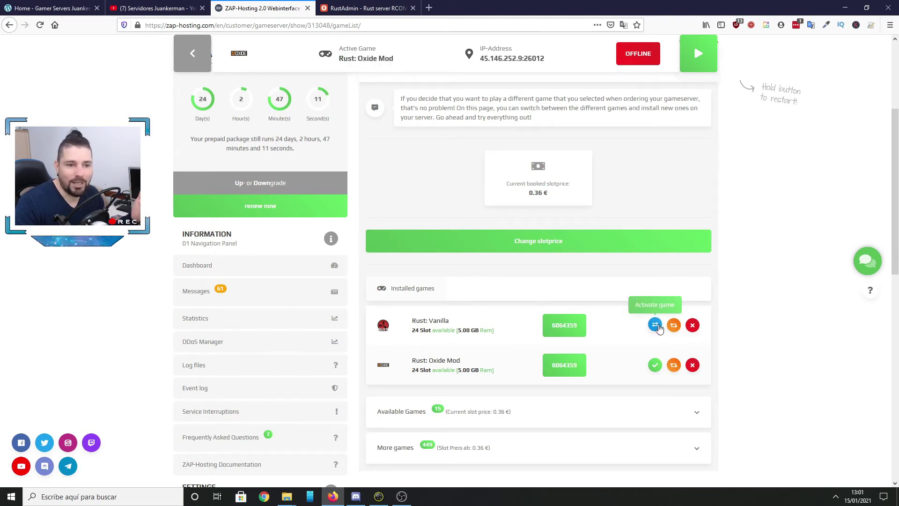
# Step: Activate the installed Rust: Vanilla game and start the server
pyautogui.moveTo(451, 321); pyautogui.dragTo(416, 319)
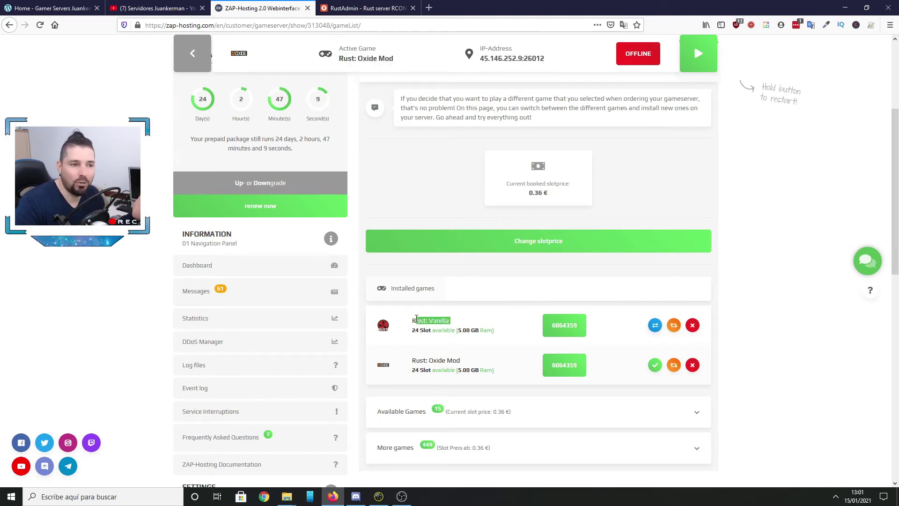
pyautogui.click(655, 325)
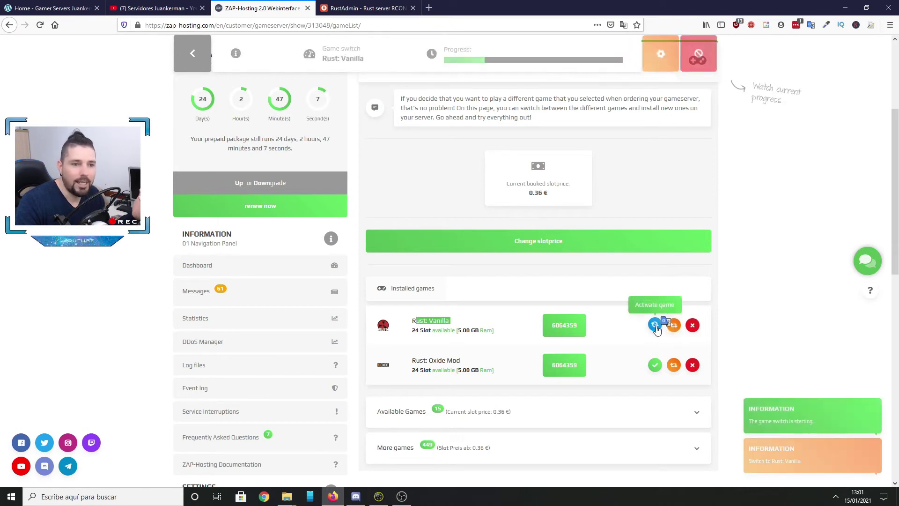
pyautogui.click(656, 327)
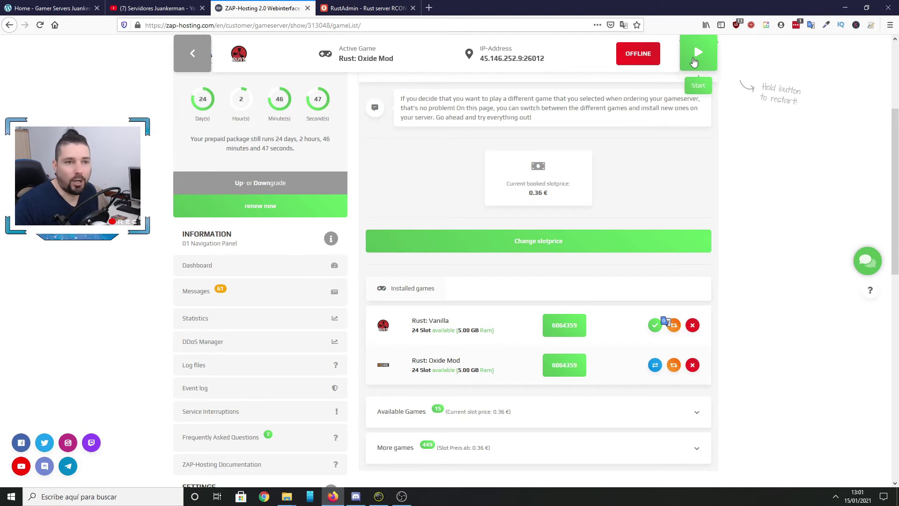
pyautogui.click(694, 63)
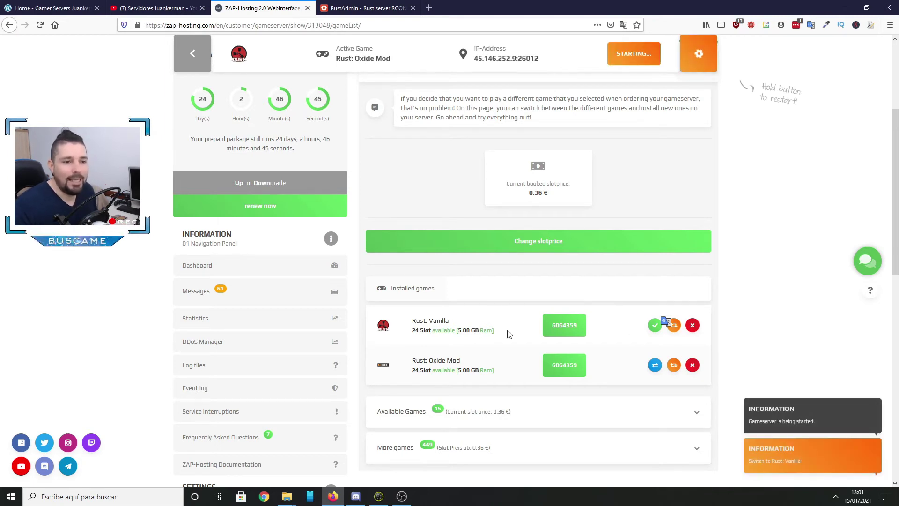
# Step: Check the active game in the server status and reload the Games page to refresh it
pyautogui.moveTo(451, 321); pyautogui.dragTo(424, 320)
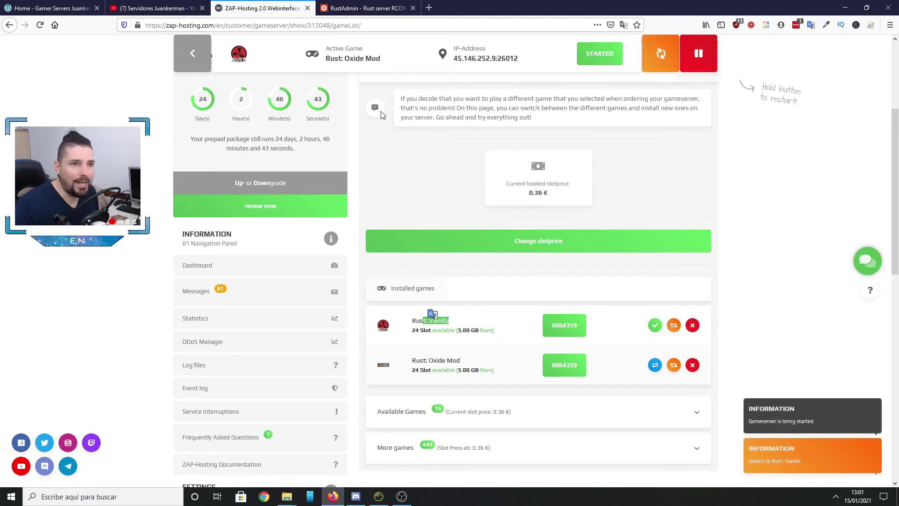
pyautogui.moveTo(383, 64); pyautogui.dragTo(328, 63)
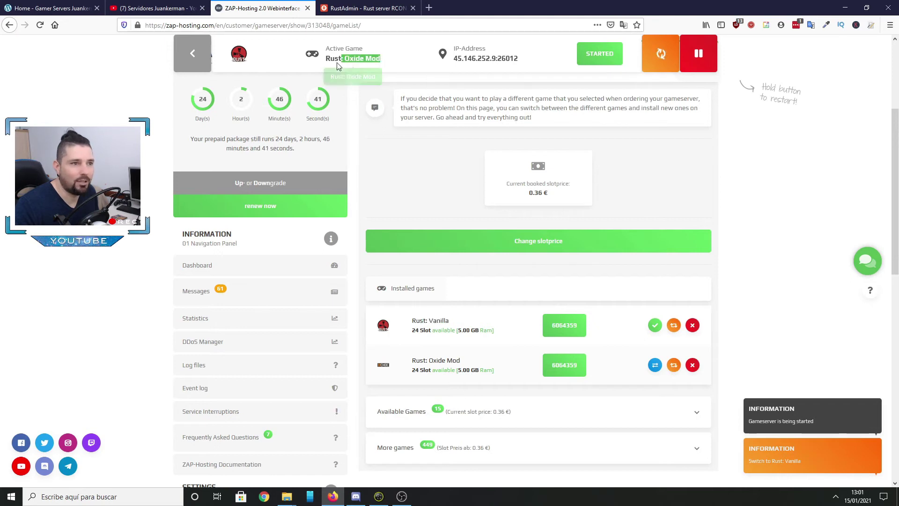
pyautogui.click(386, 57)
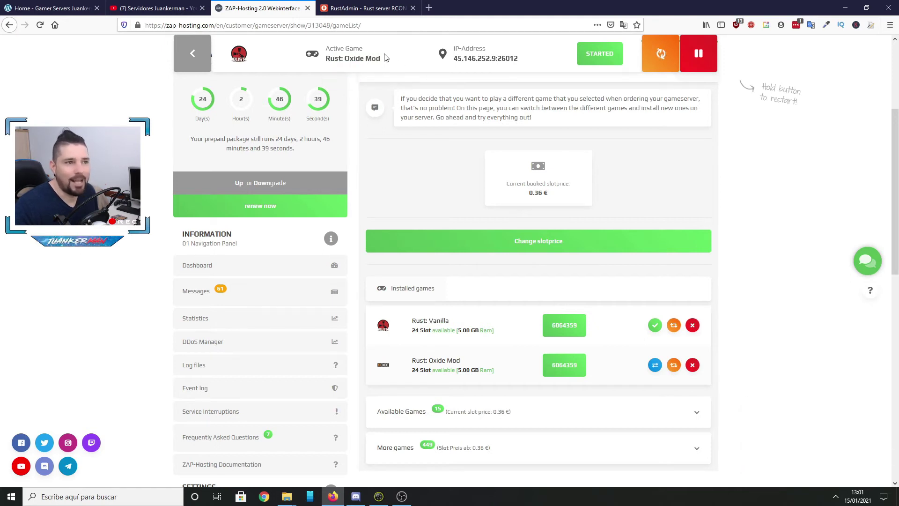
pyautogui.moveTo(380, 57); pyautogui.dragTo(326, 58)
pyautogui.click(326, 58)
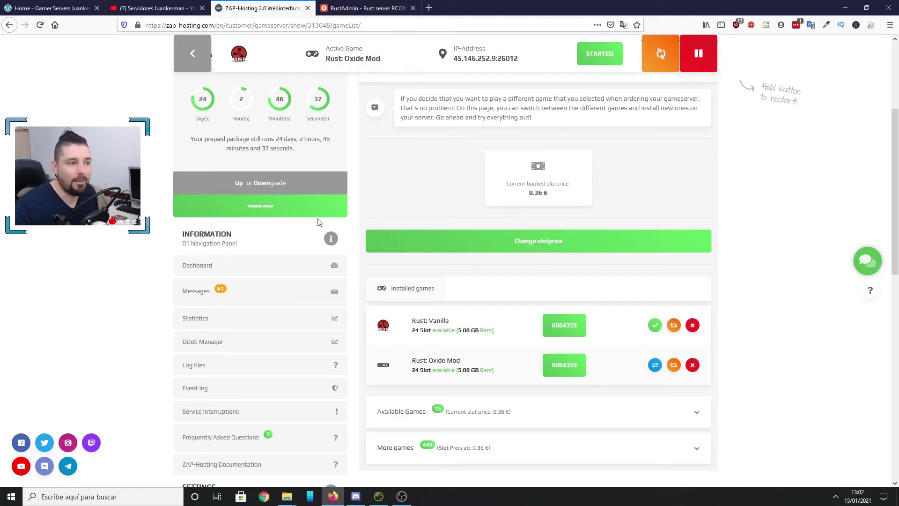
pyautogui.scroll(-4, 237, 338)
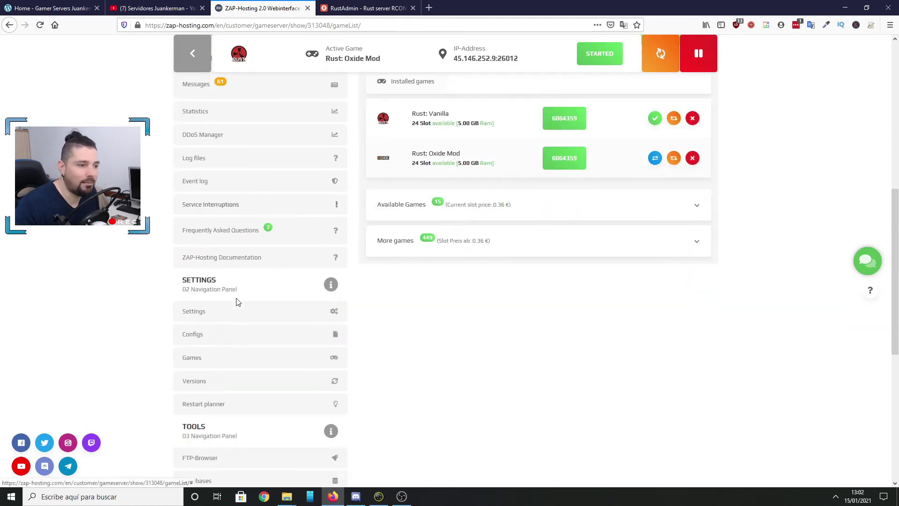
pyautogui.click(200, 360)
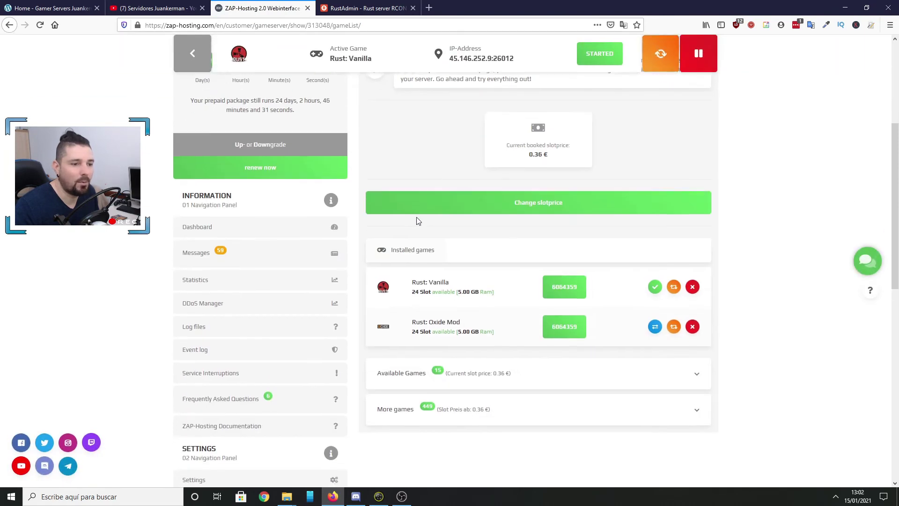
# Step: Review the installed Rust: Vanilla and Rust: Oxide Mod entries and select the server's IP address with its port
pyautogui.scroll(-2, 417, 221)
pyautogui.moveTo(452, 188); pyautogui.dragTo(412, 188)
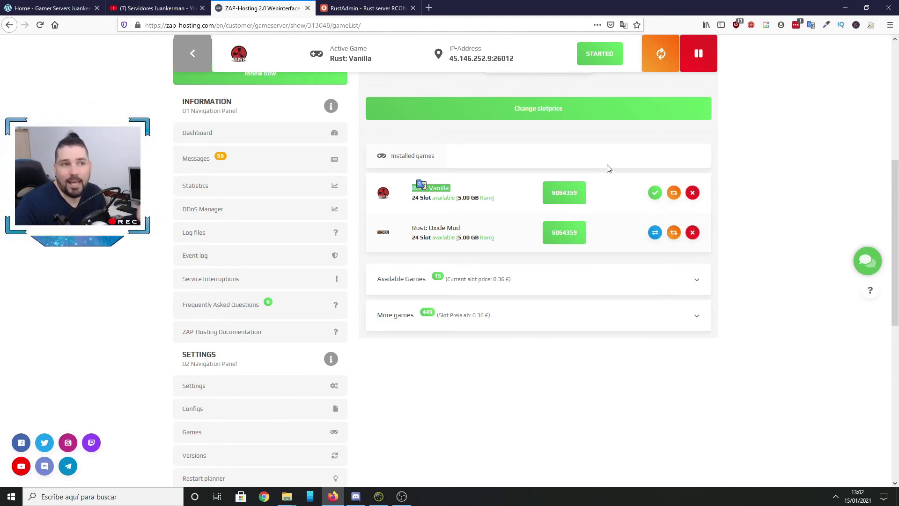
pyautogui.click(466, 186)
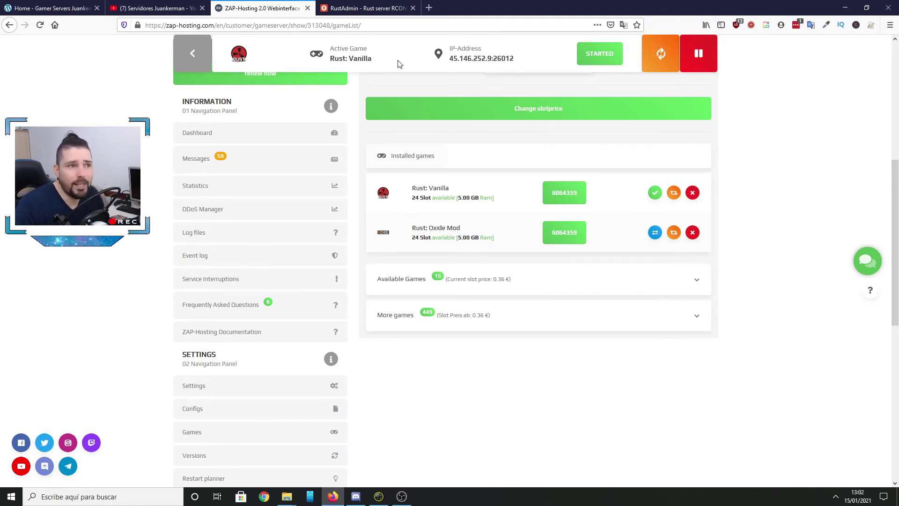
pyautogui.moveTo(513, 60); pyautogui.dragTo(447, 60)
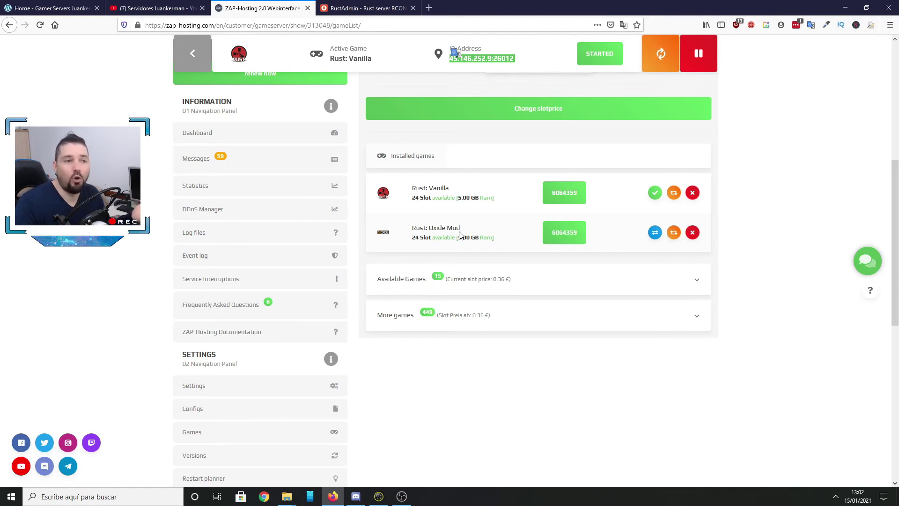
pyautogui.moveTo(461, 229); pyautogui.dragTo(411, 230)
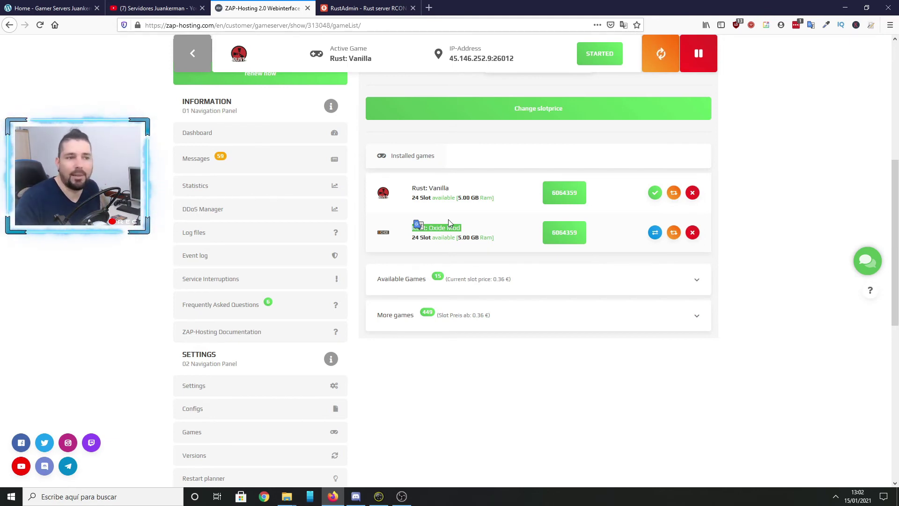
pyautogui.click(456, 212)
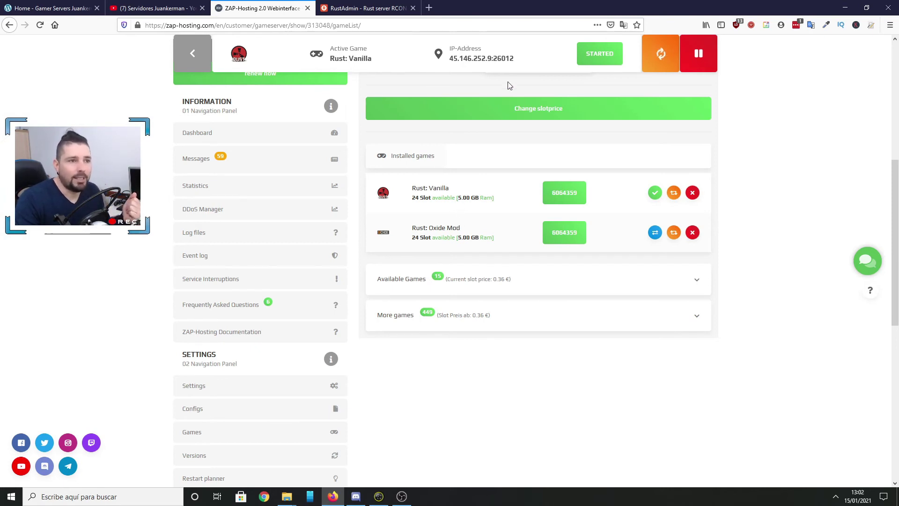
pyautogui.moveTo(515, 58); pyautogui.dragTo(452, 58)
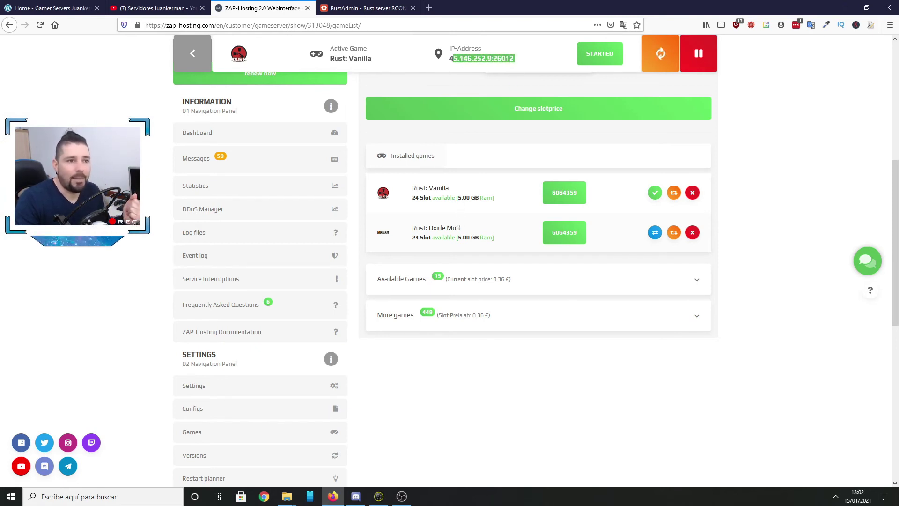
pyautogui.rightClick(517, 68)
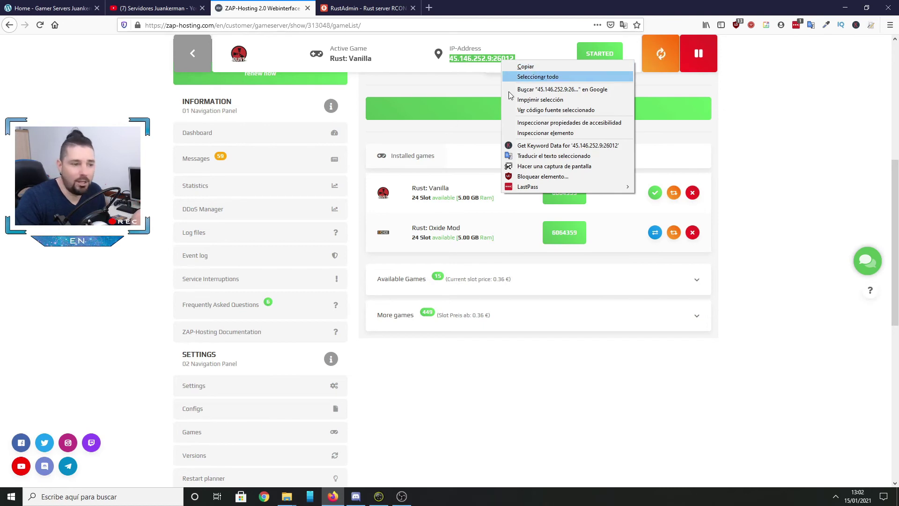
# Step: View the YouTube channel and the RustAdmin page, and return to the ZAP-Hosting games page
pyautogui.click(155, 8)
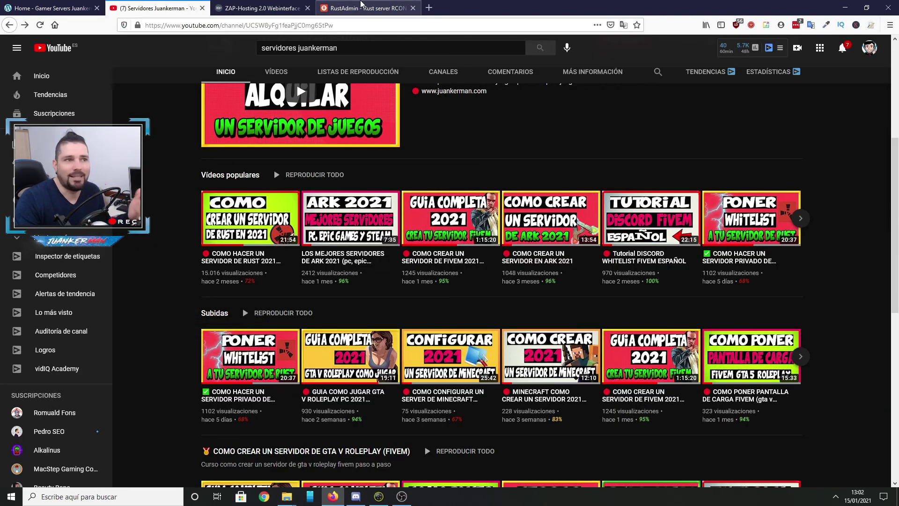
pyautogui.click(365, 8)
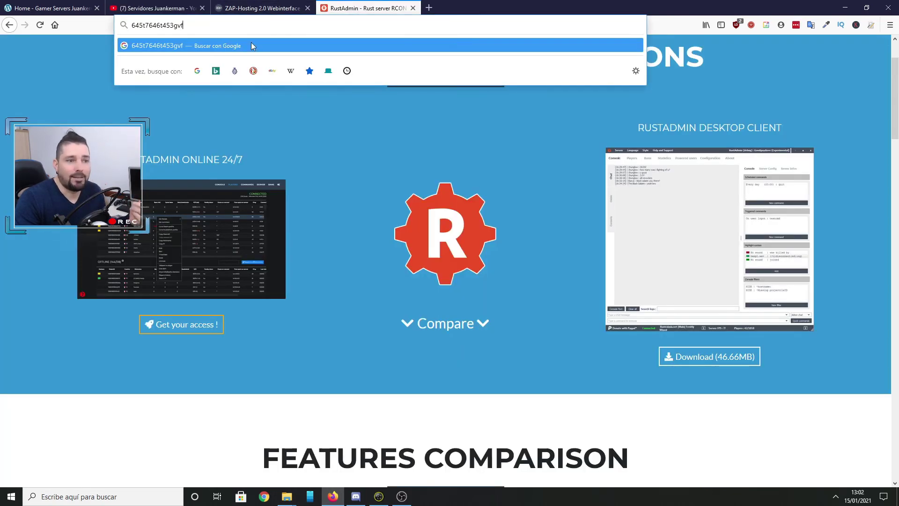
pyautogui.click(278, 7)
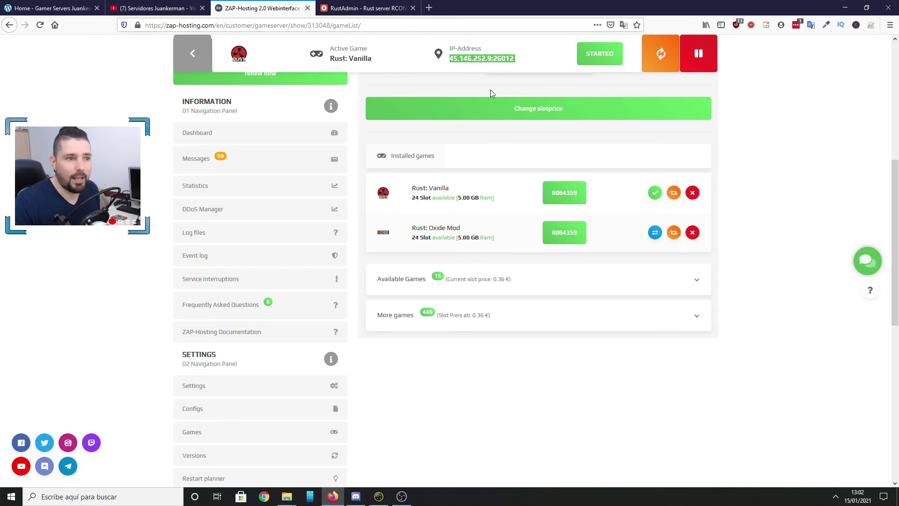
pyautogui.click(500, 70)
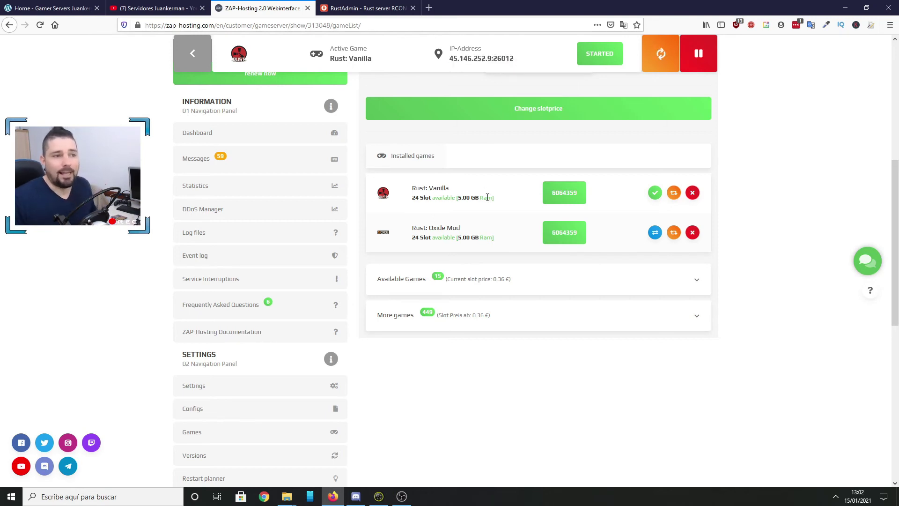
# Step: Switch the server's active game to the installed Rust: Oxide Mod
pyautogui.moveTo(417, 228); pyautogui.dragTo(463, 230)
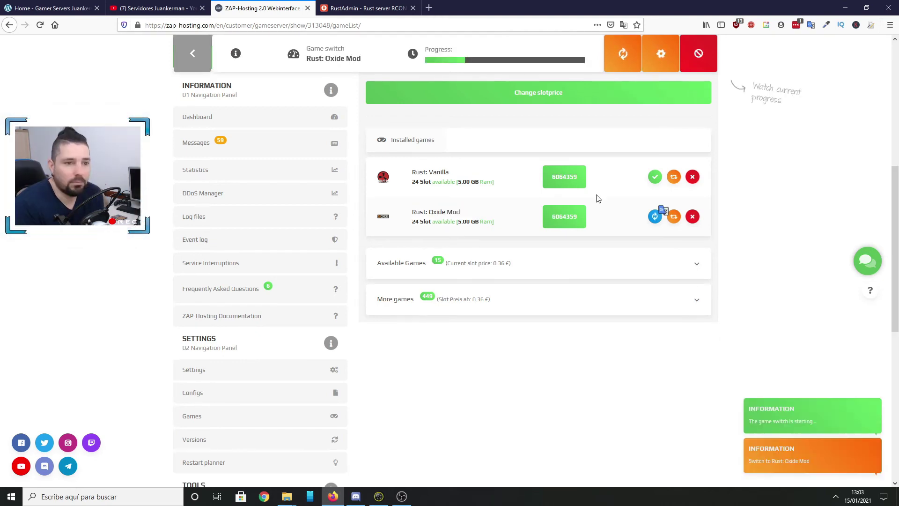
pyautogui.click(655, 232)
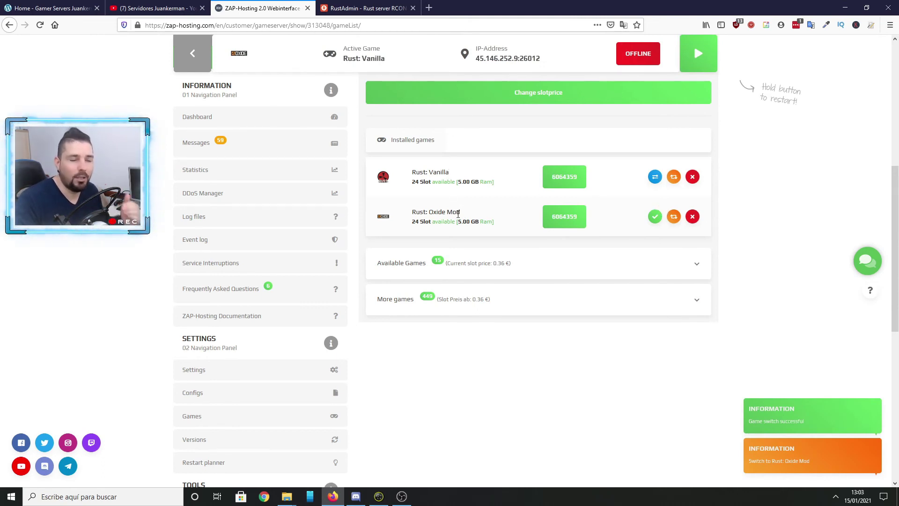
pyautogui.moveTo(456, 177)
pyautogui.mouseDown()
pyautogui.moveTo(377, 177)
pyautogui.moveTo(457, 178)
pyautogui.mouseUp()
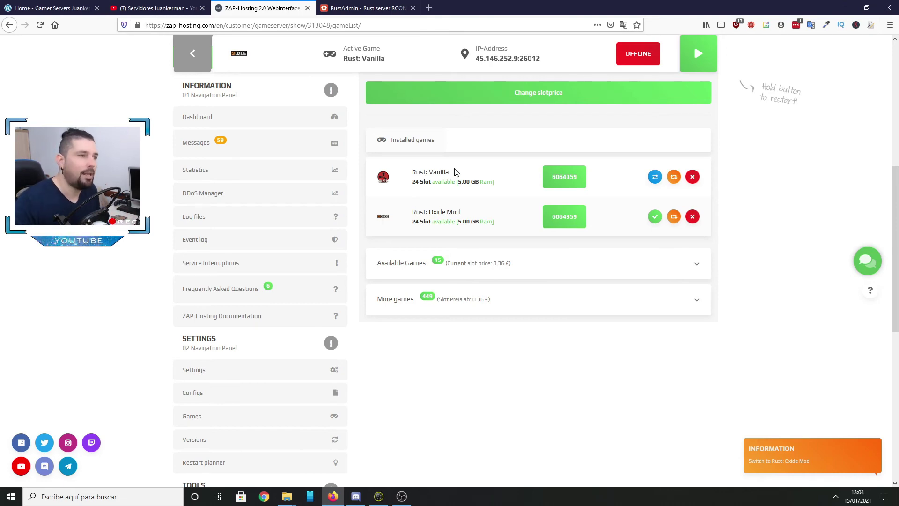
# Step: Look over the discounted server offers on the juankerman.com home page and return to the ZAP-Hosting games page
pyautogui.click(46, 7)
pyautogui.scroll(-3, 629, 255)
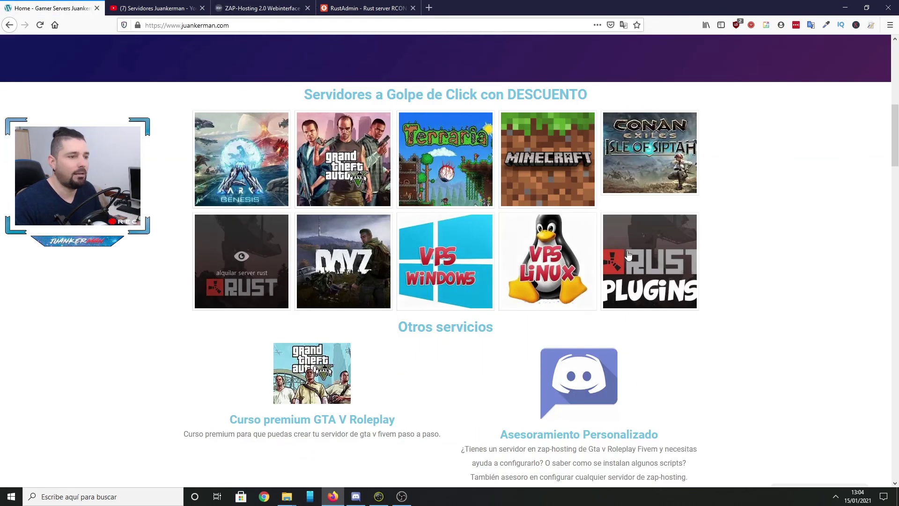
pyautogui.scroll(5, 384, 162)
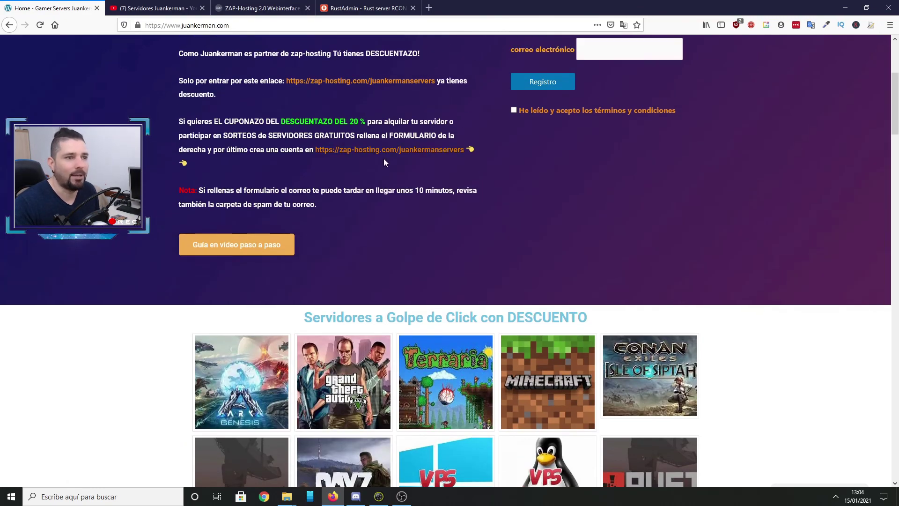
pyautogui.click(281, 7)
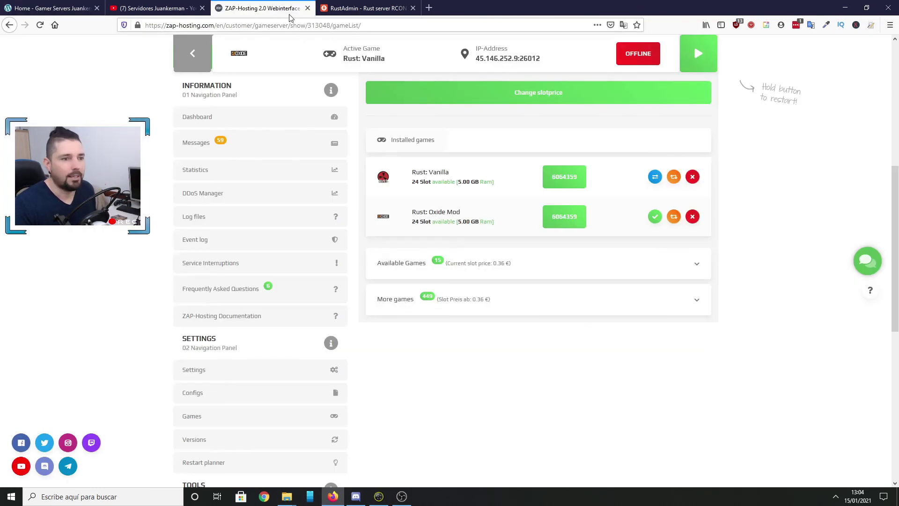